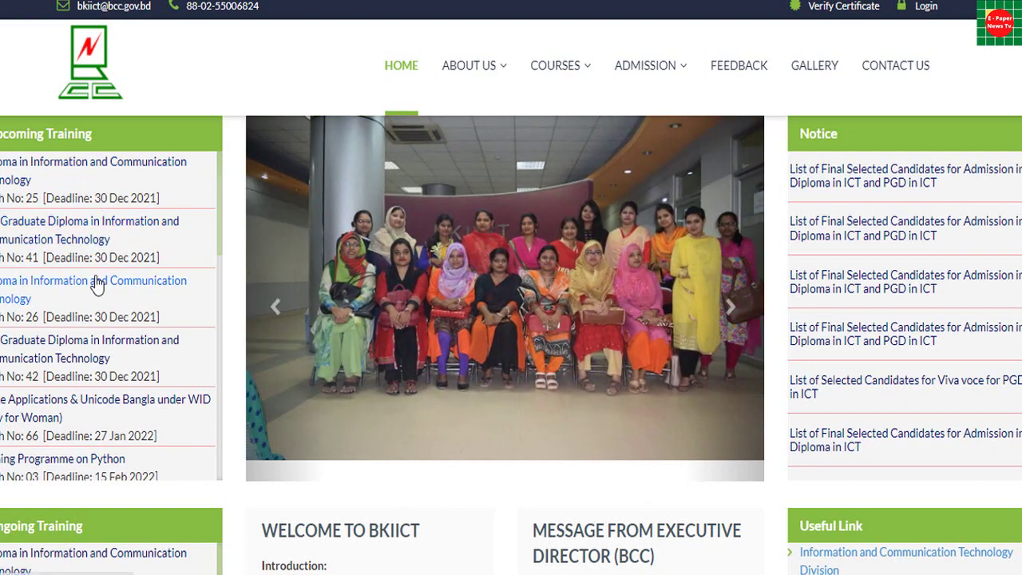
Step: Open the list of all courses offered by BKIICT
{"action": "scroll", "coordinate": [95, 283], "scroll_direction": "down", "scroll_amount": 10}
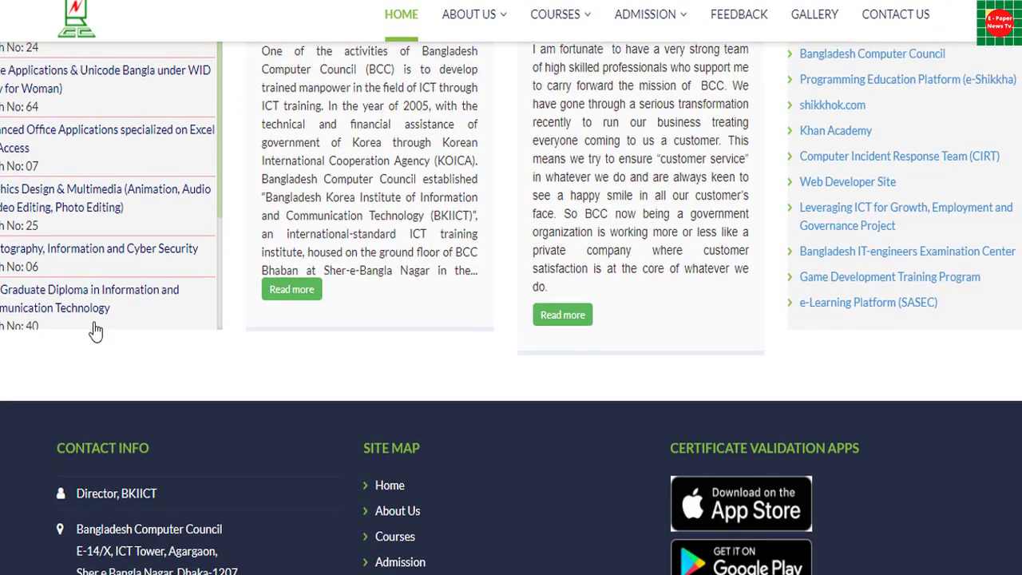
{"action": "scroll", "coordinate": [96, 331], "scroll_direction": "up", "scroll_amount": 10}
{"action": "mouse_move", "coordinate": [485, 77]}
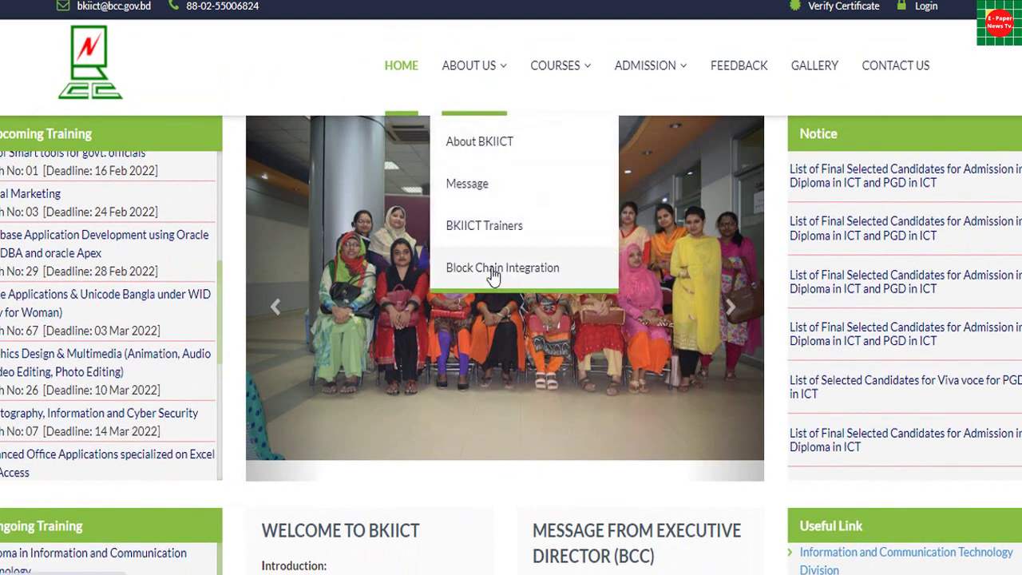
{"action": "mouse_move", "coordinate": [531, 74]}
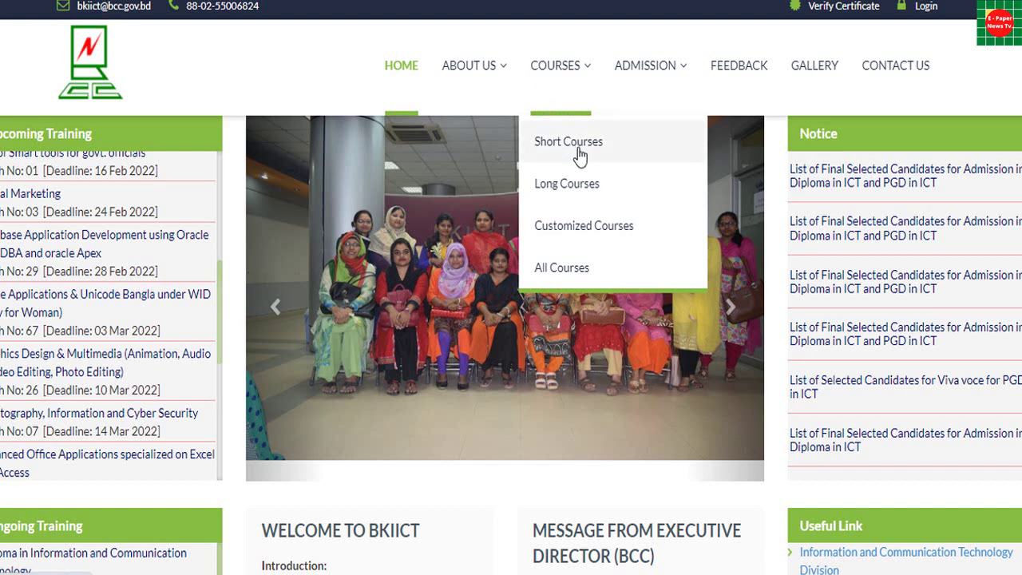
{"action": "left_click", "coordinate": [572, 271]}
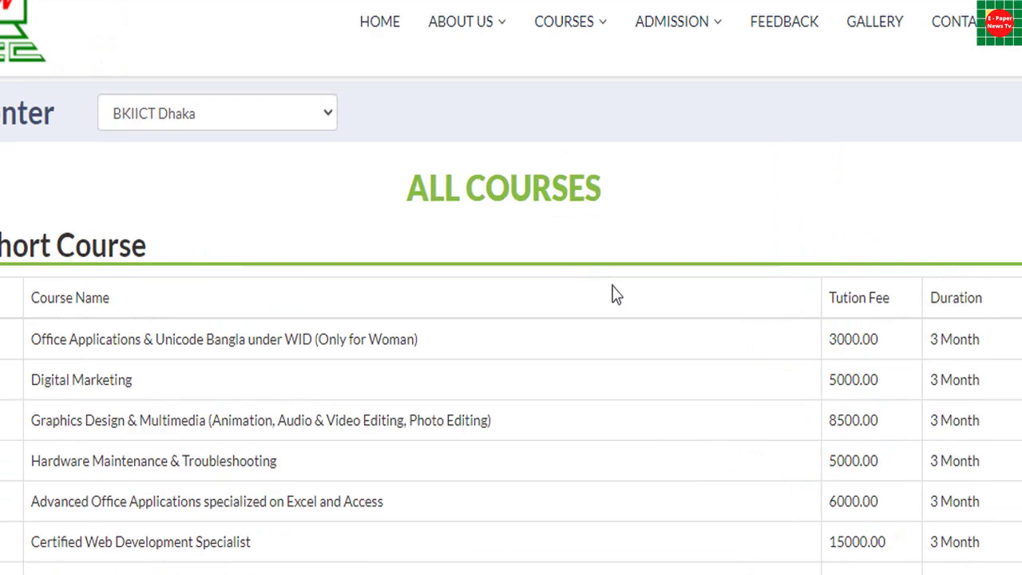
Step: Examine the names, tuition fees and durations in the Short Course and Long Course tables
{"action": "scroll", "coordinate": [614, 295], "scroll_direction": "down", "scroll_amount": 3}
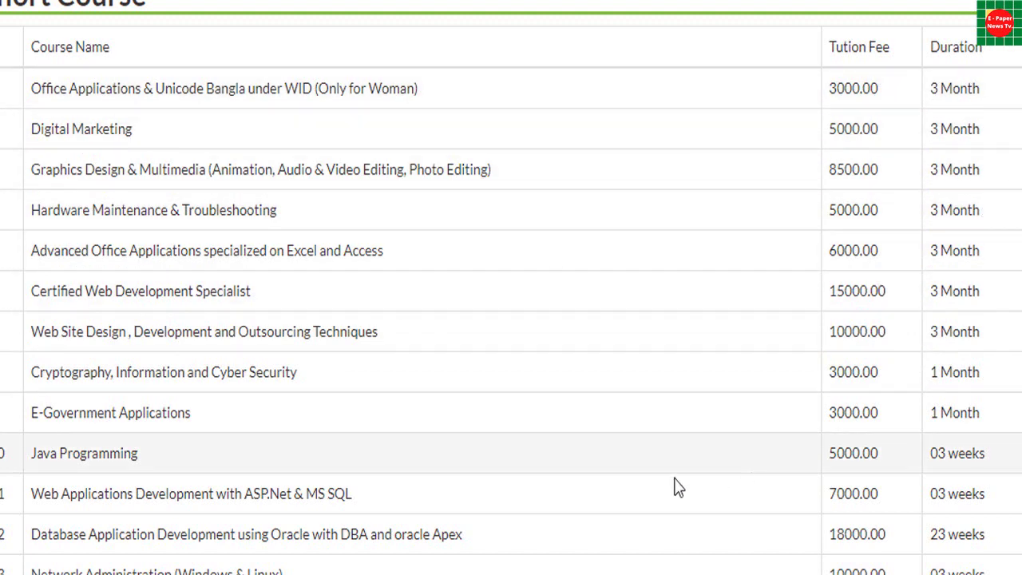
{"action": "scroll", "coordinate": [675, 487], "scroll_direction": "down", "scroll_amount": 8}
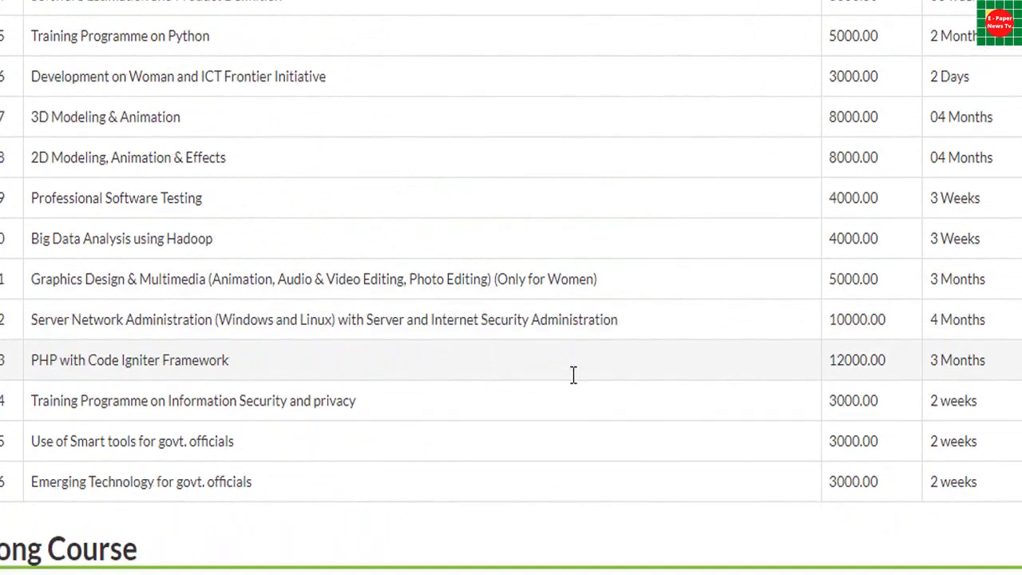
{"action": "scroll", "coordinate": [572, 375], "scroll_direction": "down", "scroll_amount": 3}
{"action": "scroll", "coordinate": [263, 434], "scroll_direction": "down", "scroll_amount": 3}
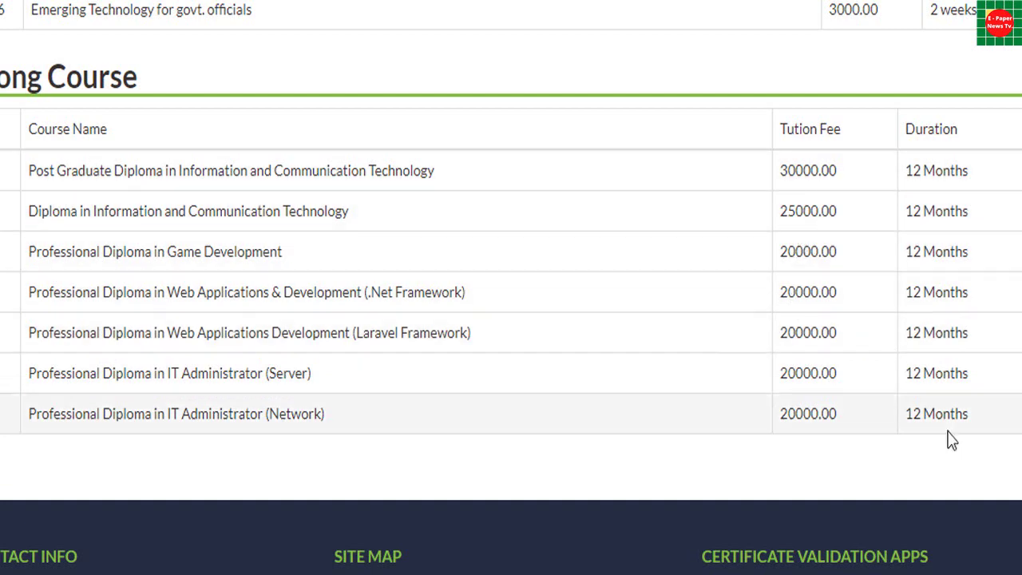
{"action": "scroll", "coordinate": [906, 399], "scroll_direction": "up", "scroll_amount": 5}
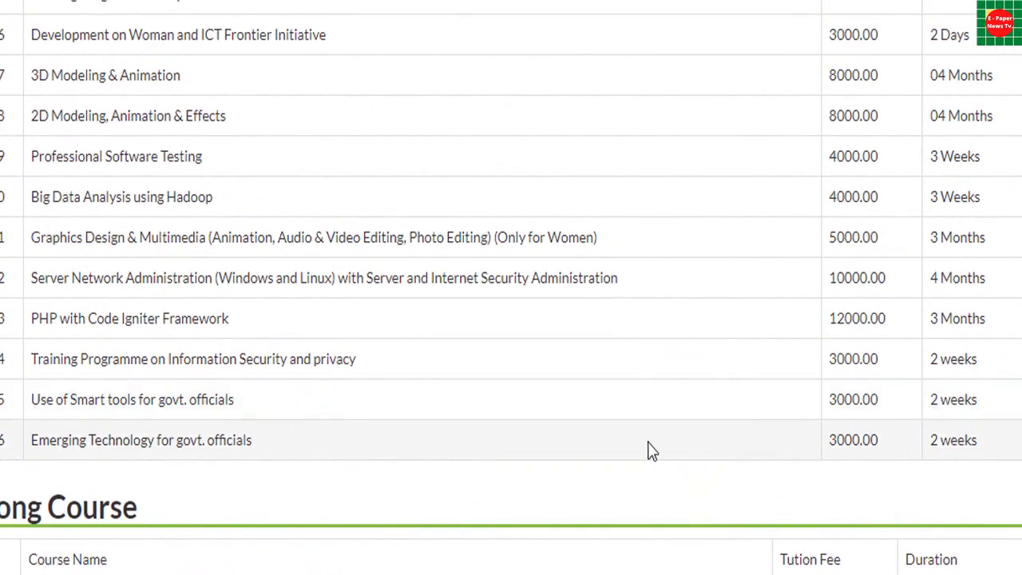
{"action": "scroll", "coordinate": [392, 319], "scroll_direction": "up", "scroll_amount": 2}
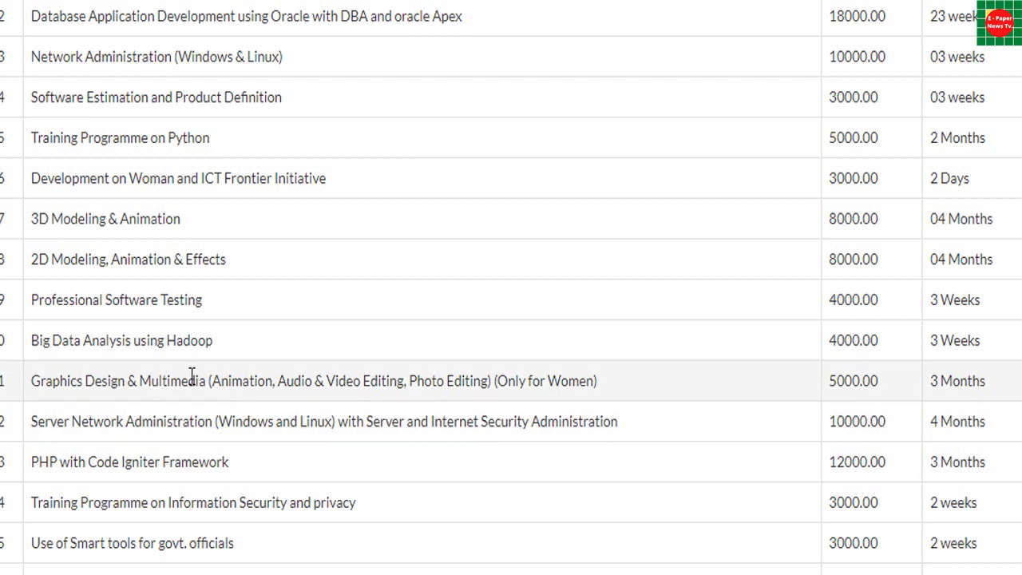
{"action": "scroll", "coordinate": [192, 375], "scroll_direction": "up", "scroll_amount": 2}
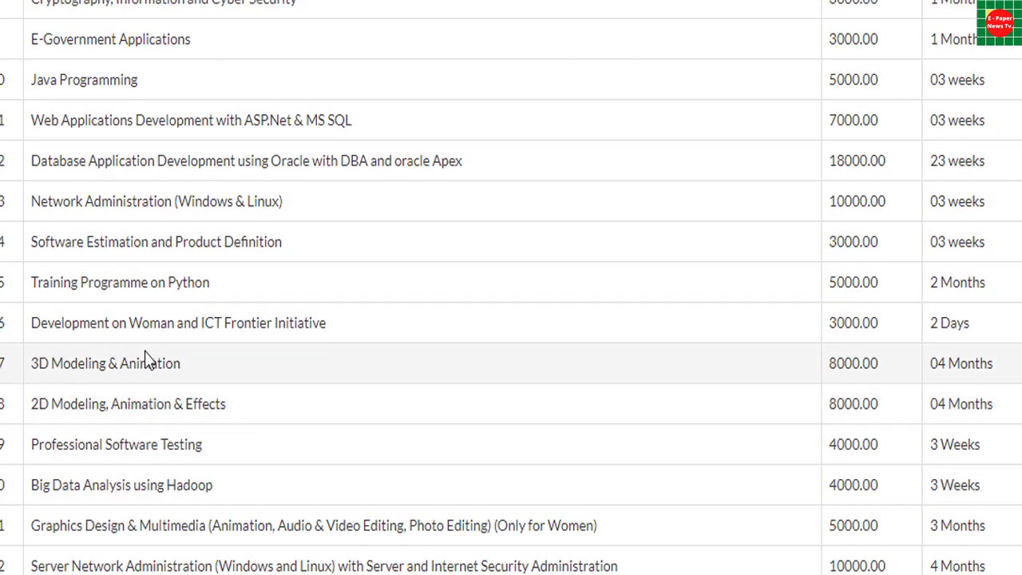
{"action": "scroll", "coordinate": [144, 355], "scroll_direction": "up", "scroll_amount": 2}
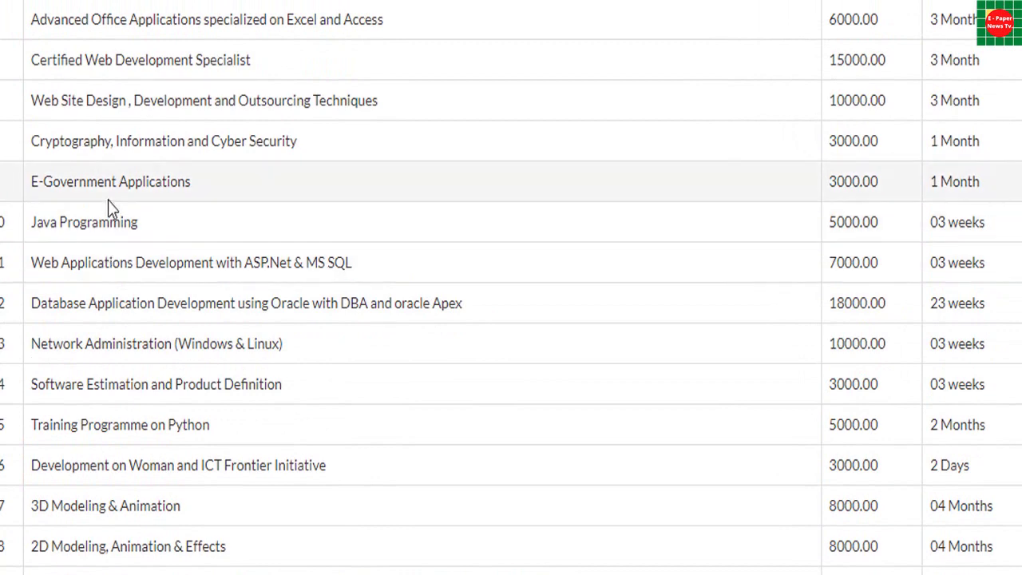
{"action": "scroll", "coordinate": [196, 293], "scroll_direction": "up", "scroll_amount": 2}
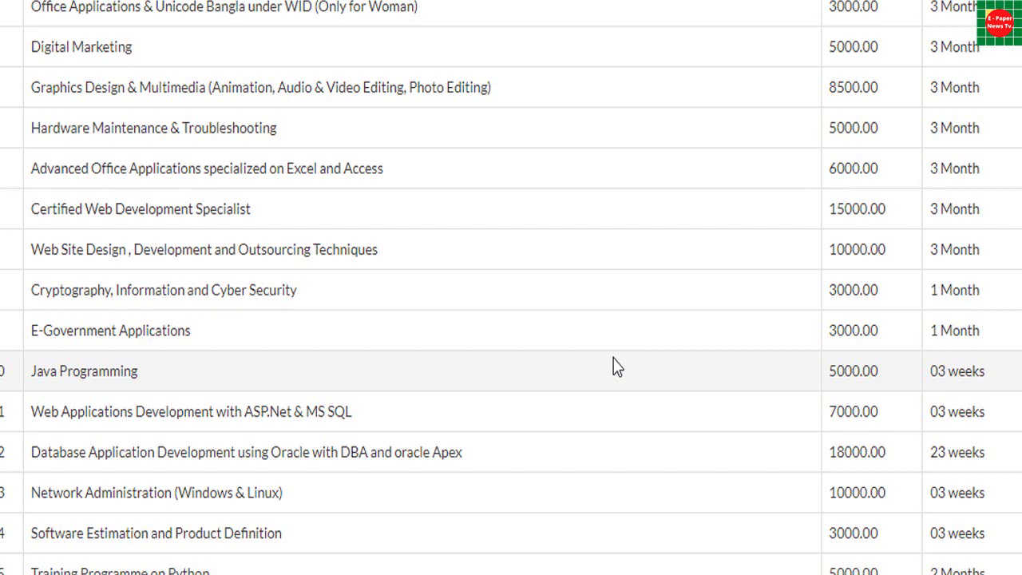
{"action": "scroll", "coordinate": [613, 363], "scroll_direction": "up", "scroll_amount": 4}
{"action": "scroll", "coordinate": [591, 383], "scroll_direction": "down", "scroll_amount": 5}
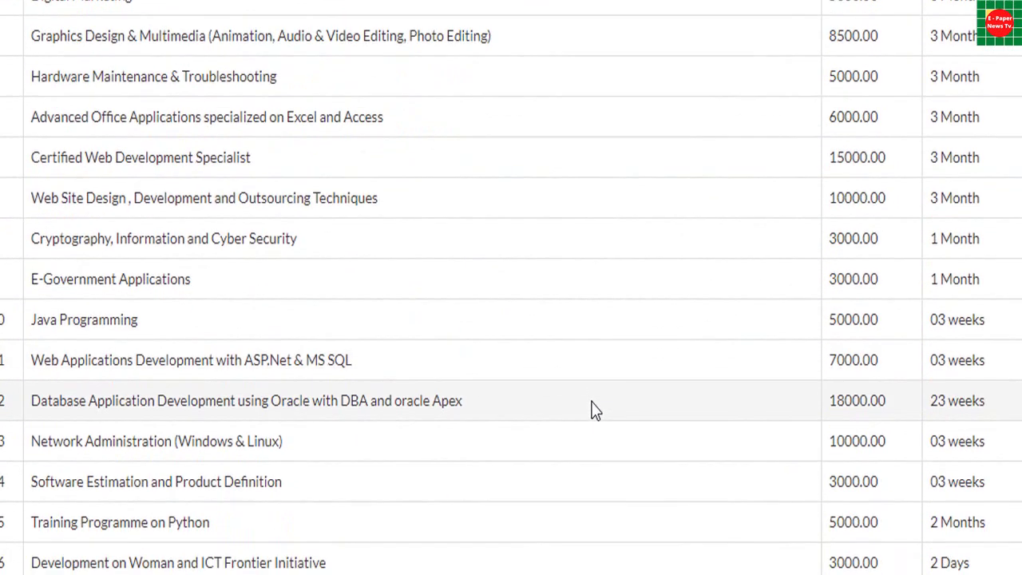
{"action": "scroll", "coordinate": [591, 410], "scroll_direction": "up", "scroll_amount": 5}
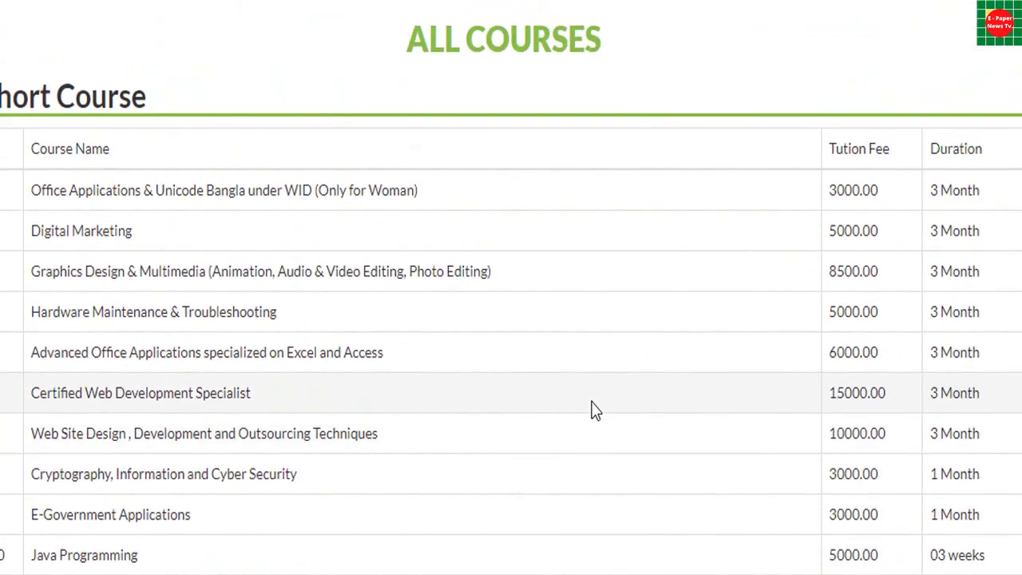
{"action": "scroll", "coordinate": [604, 374], "scroll_direction": "down", "scroll_amount": 10}
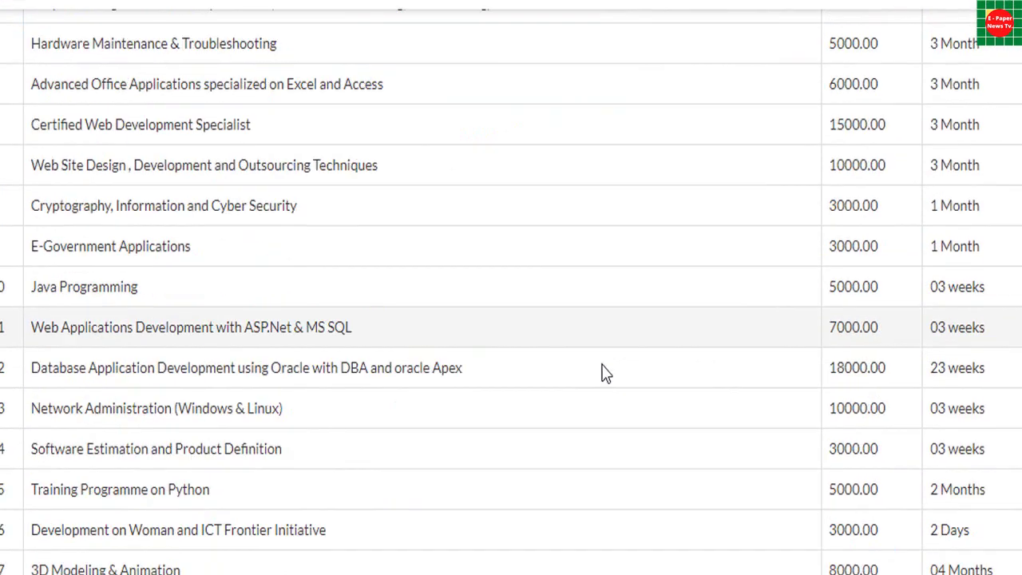
{"action": "scroll", "coordinate": [599, 366], "scroll_direction": "up", "scroll_amount": 10}
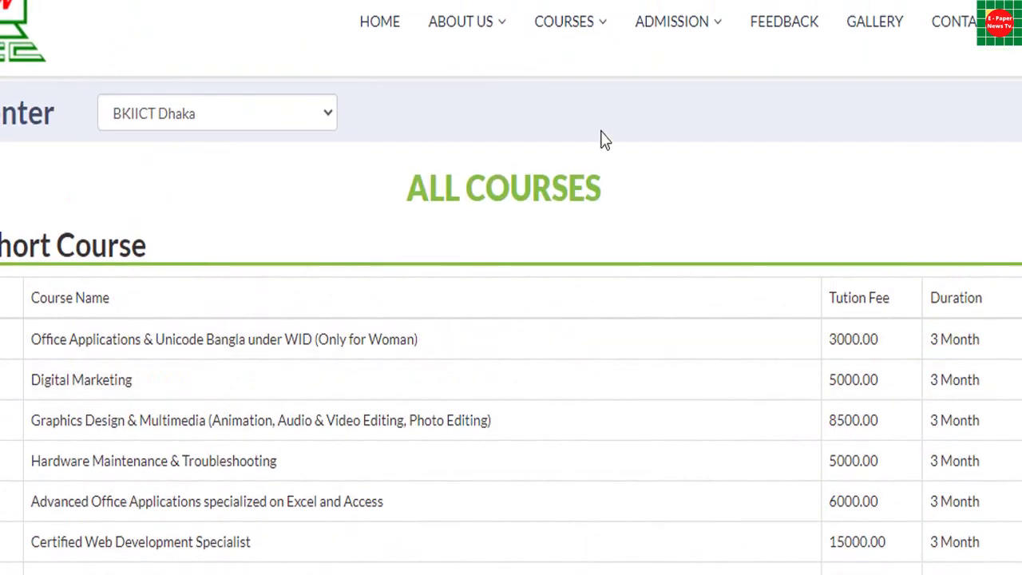
Step: Check which training centers can be chosen for the course list
{"action": "mouse_move", "coordinate": [700, 26]}
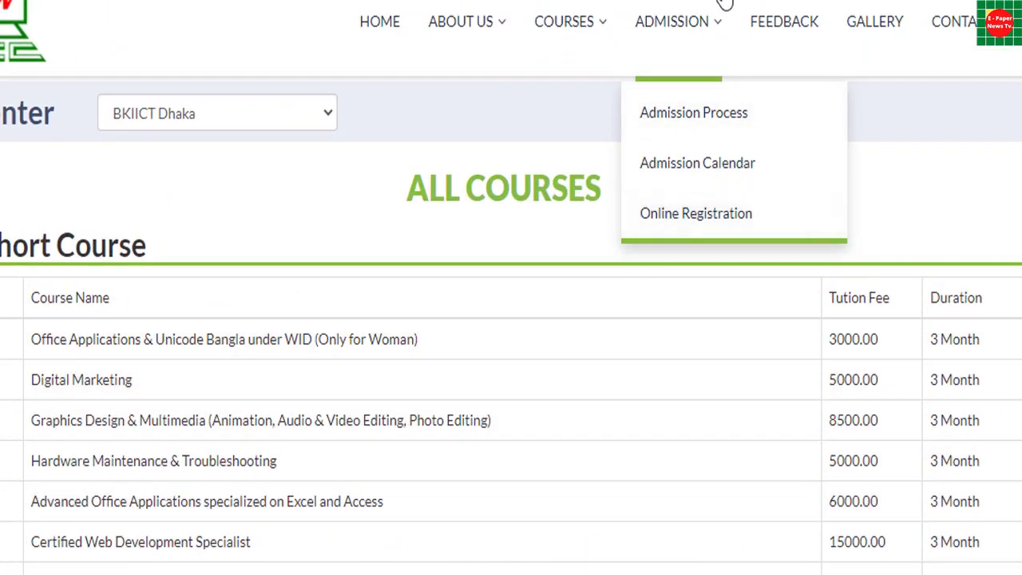
{"action": "left_click", "coordinate": [326, 115]}
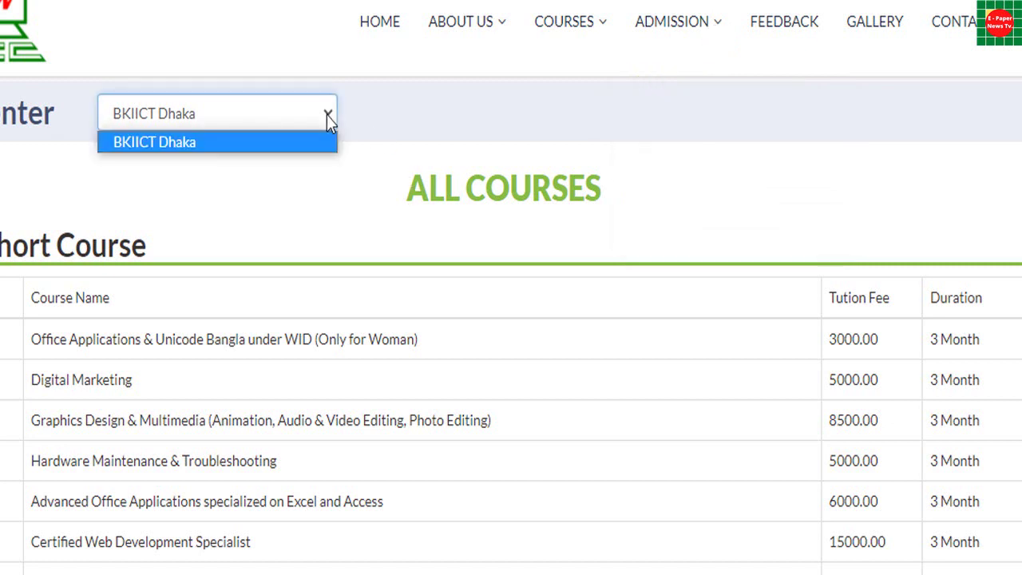
{"action": "left_click", "coordinate": [331, 139]}
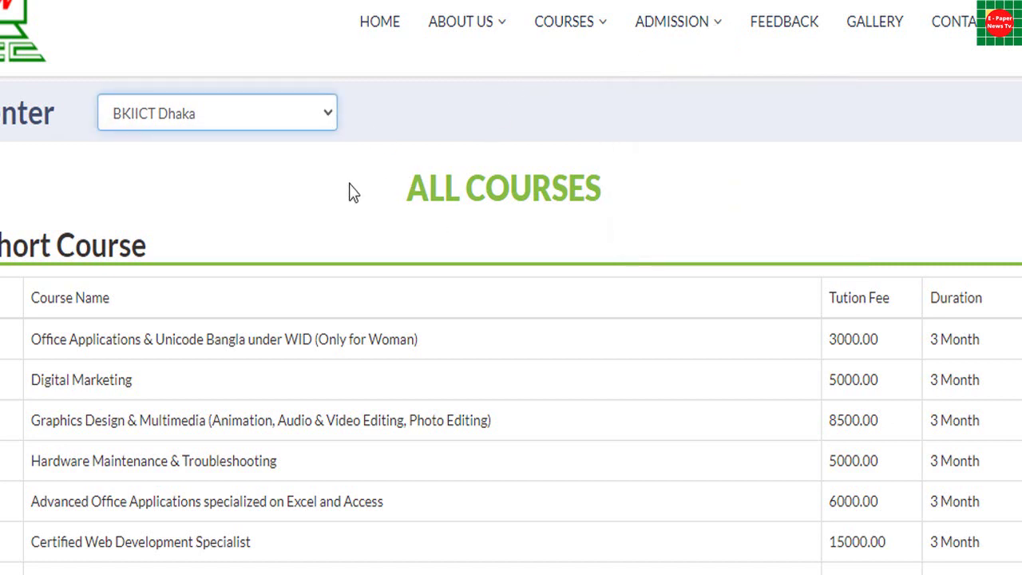
{"action": "left_click", "coordinate": [321, 119]}
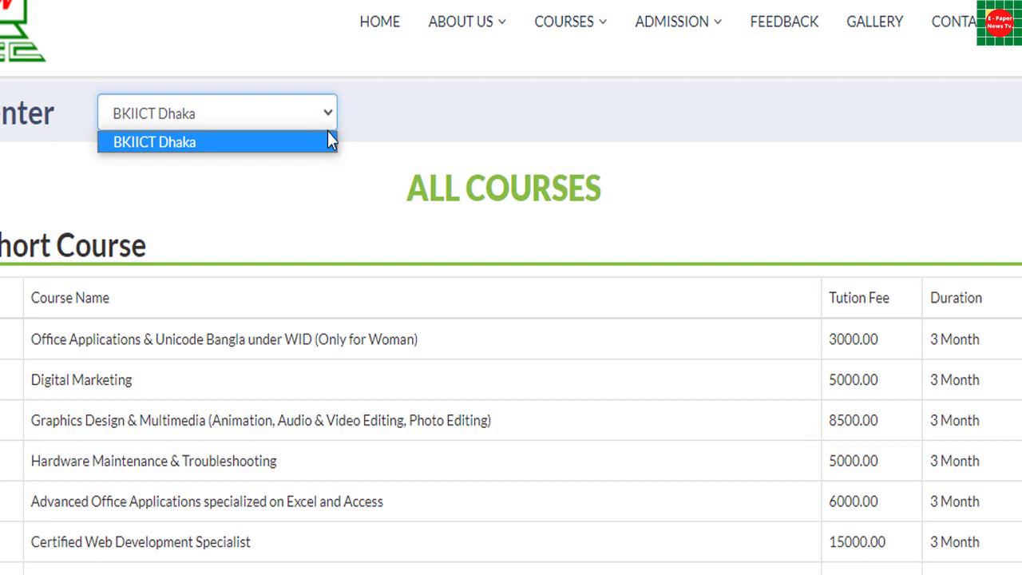
Step: Open the Online Registration form for admission and look over its sections
{"action": "mouse_move", "coordinate": [727, 57]}
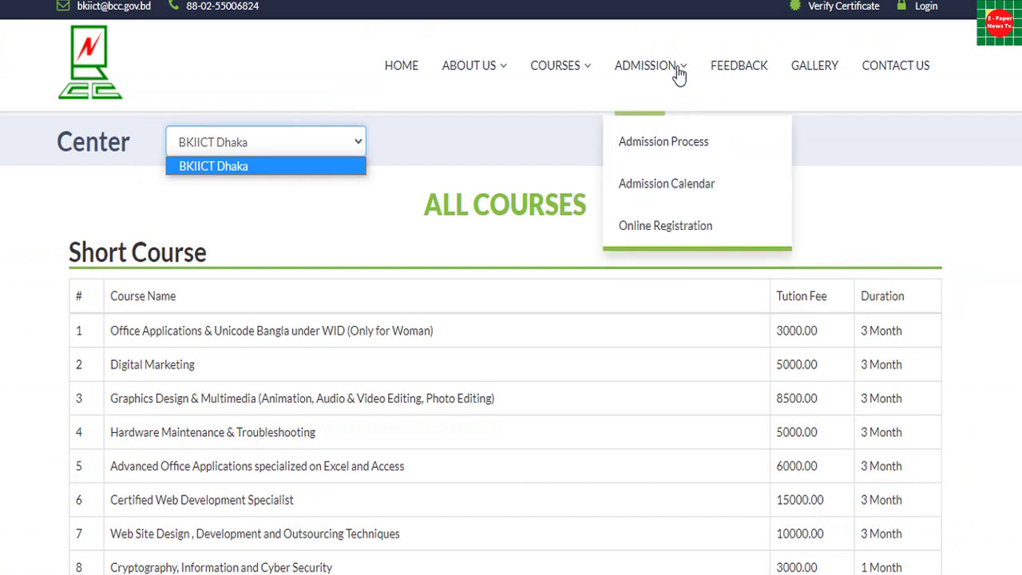
{"action": "left_click", "coordinate": [663, 227]}
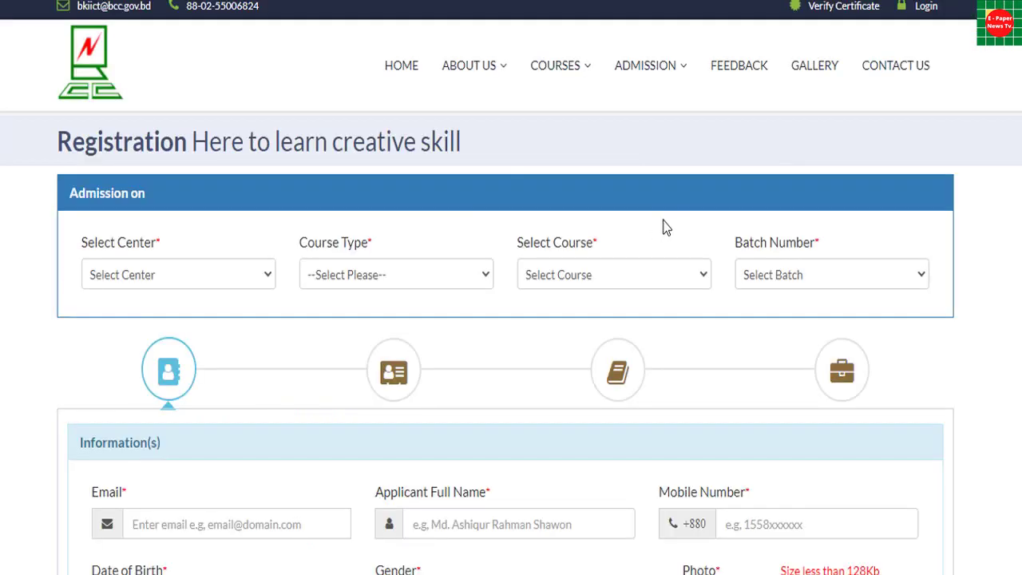
{"action": "scroll", "coordinate": [663, 253], "scroll_direction": "down", "scroll_amount": 3}
{"action": "scroll", "coordinate": [664, 281], "scroll_direction": "up", "scroll_amount": 3}
Step: Set the admission center to BKIICT Dhaka and the course type to Short Course
{"action": "left_click", "coordinate": [267, 278]}
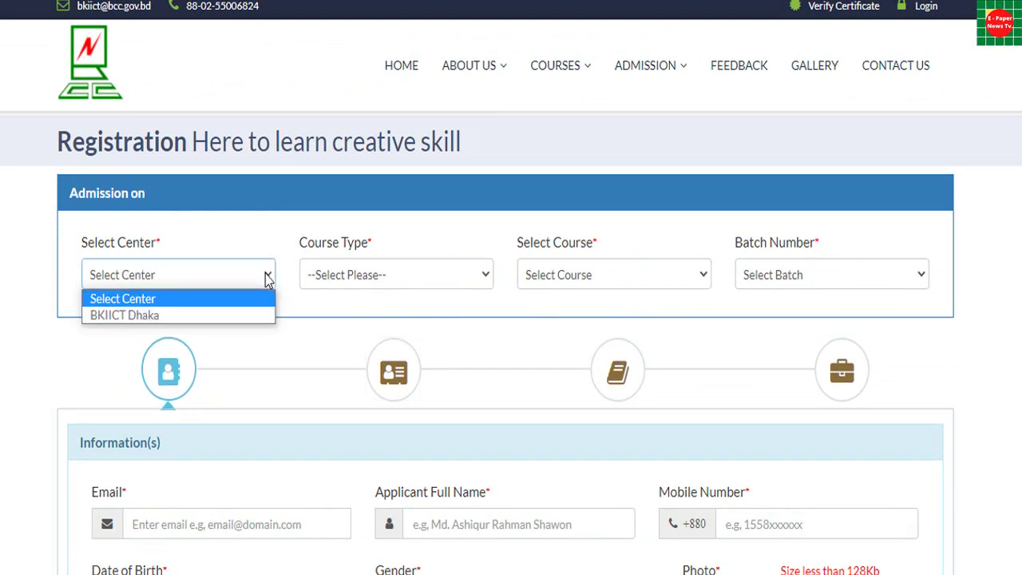
{"action": "left_click", "coordinate": [241, 316]}
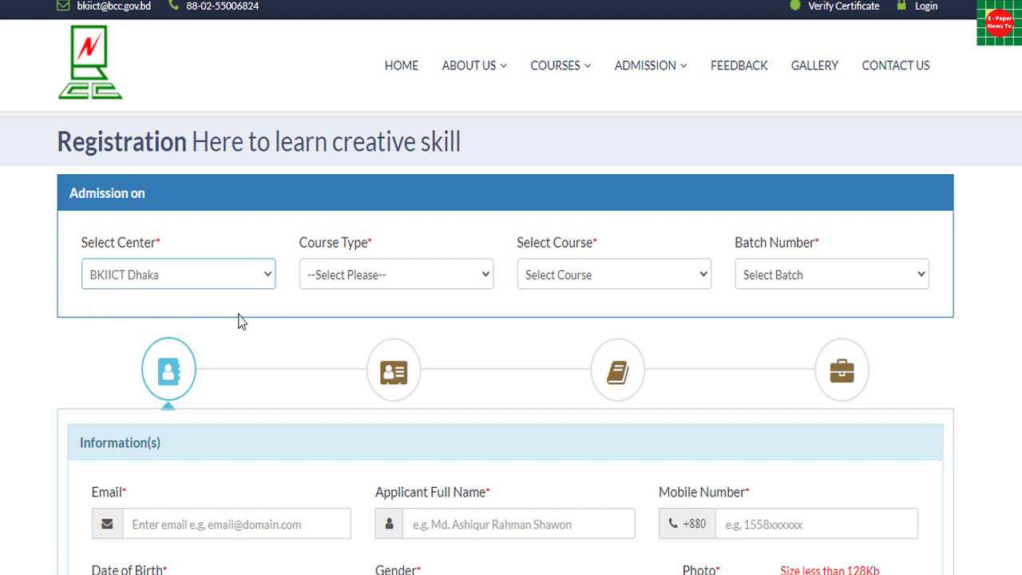
{"action": "left_click", "coordinate": [490, 283]}
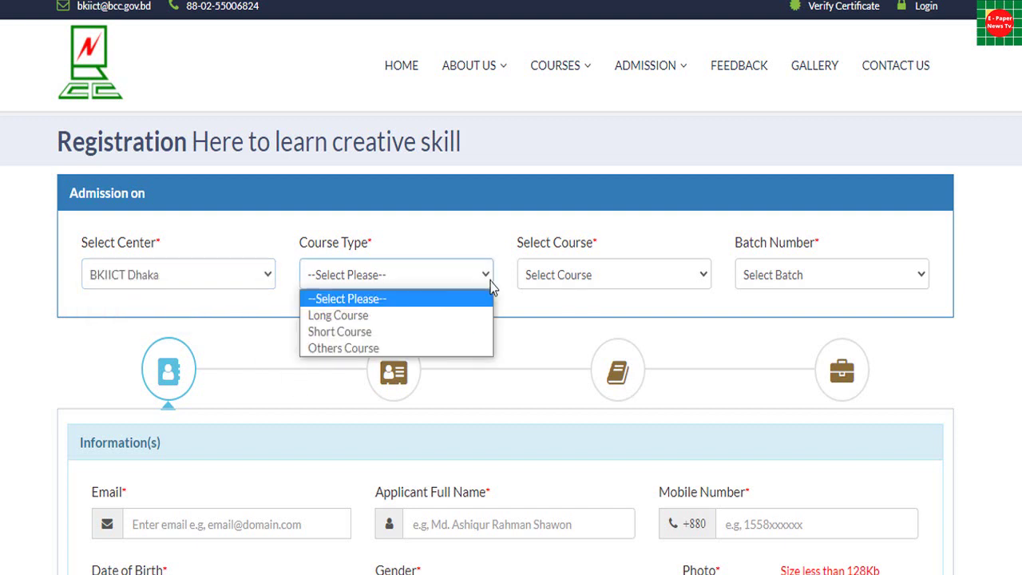
{"action": "left_click", "coordinate": [392, 335]}
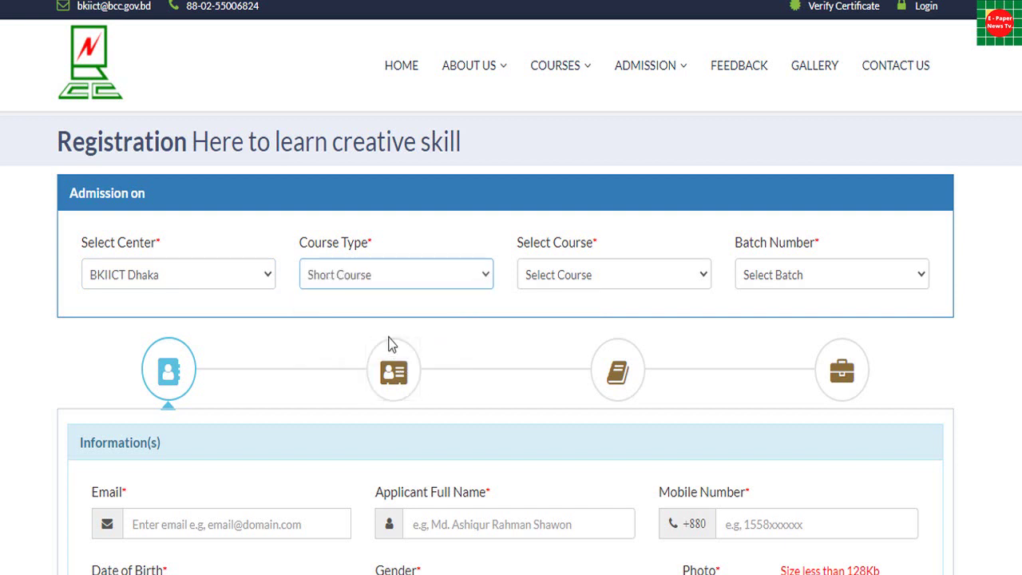
Step: Select the Graphics Design & Multimedia (Animation, Audio & Video Editing, Photo Editing) course and evening batch 26, 16 Mar 2022-15 May 2022
{"action": "left_click", "coordinate": [703, 283]}
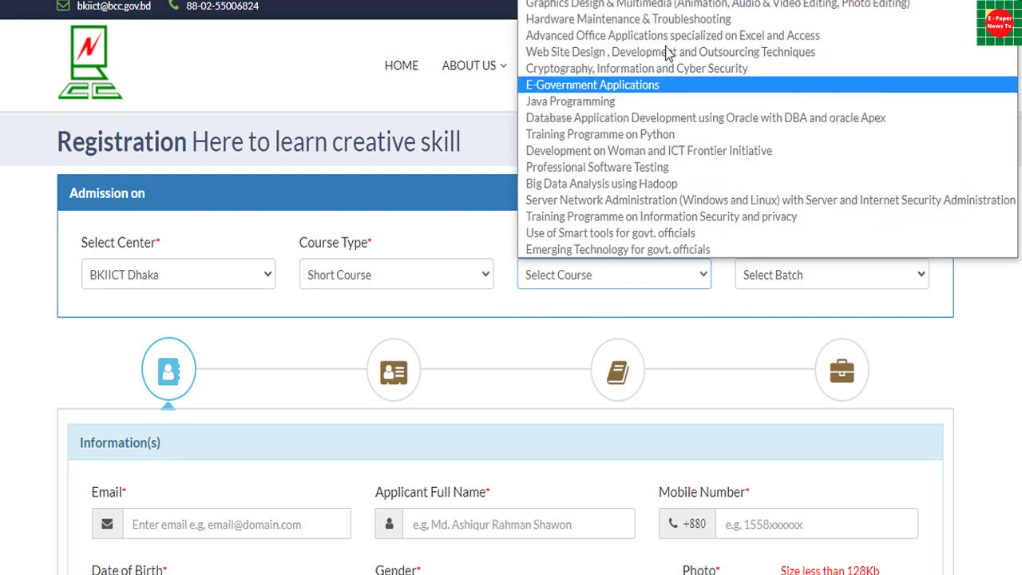
{"action": "left_click", "coordinate": [626, 6]}
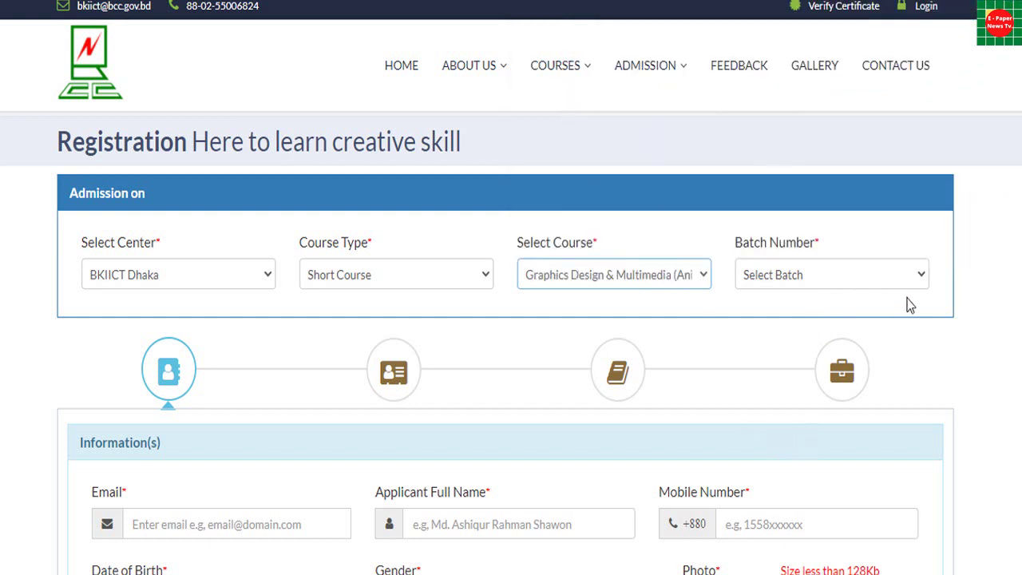
{"action": "left_click", "coordinate": [925, 280]}
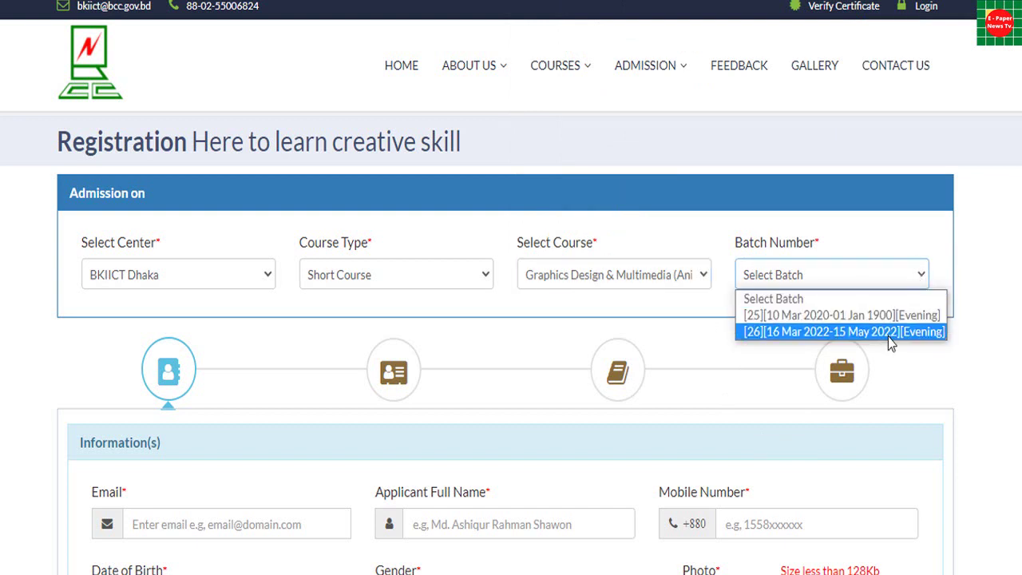
{"action": "left_click", "coordinate": [840, 333]}
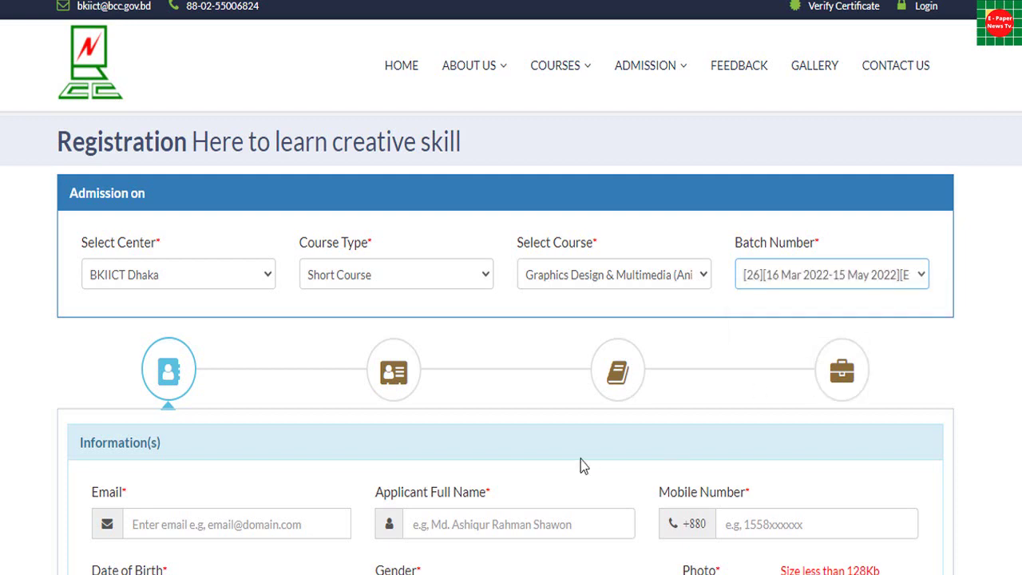
Step: Fill in the applicant's email, full name, mobile number, date of birth and photo, with Male as the gender
{"action": "scroll", "coordinate": [580, 466], "scroll_direction": "down", "scroll_amount": 3}
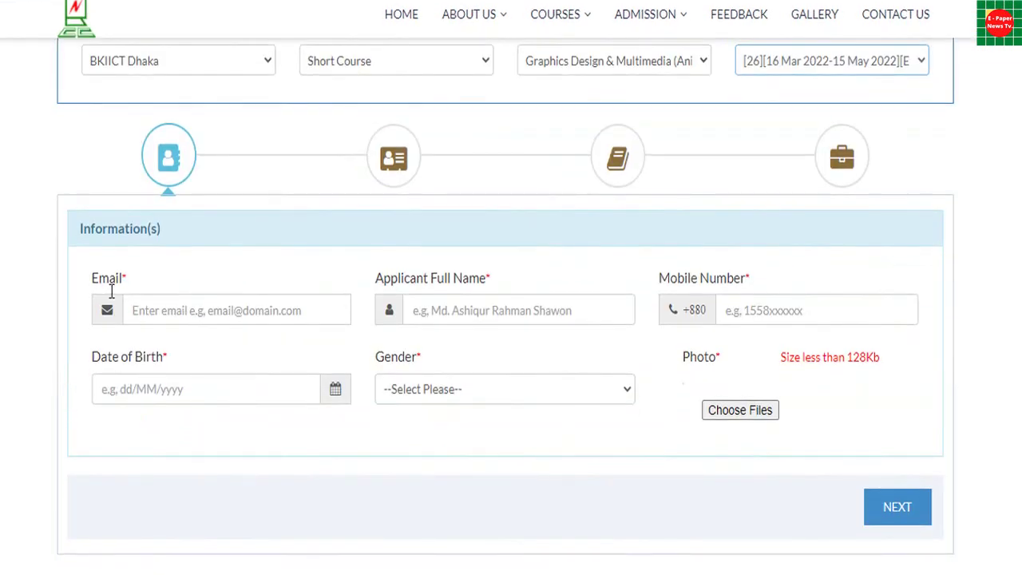
{"action": "left_click", "coordinate": [166, 318]}
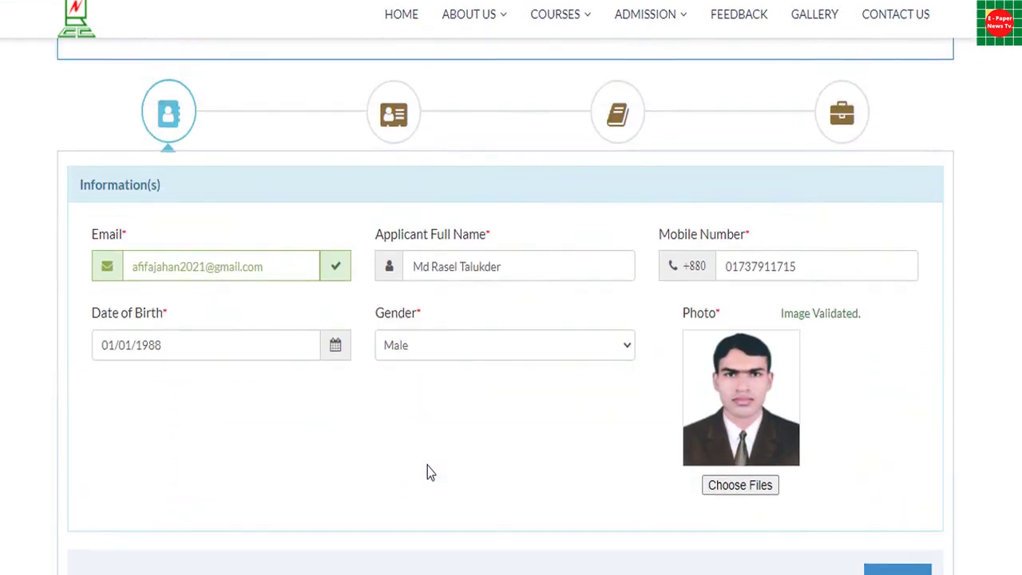
{"action": "scroll", "coordinate": [426, 472], "scroll_direction": "up", "scroll_amount": 1}
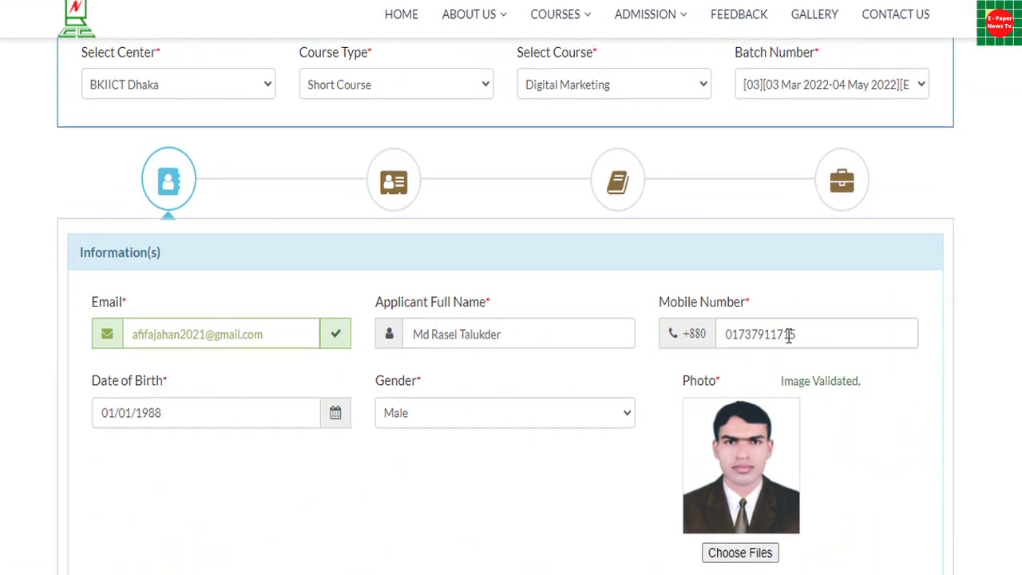
{"action": "left_click", "coordinate": [627, 421]}
{"action": "left_click", "coordinate": [396, 454]}
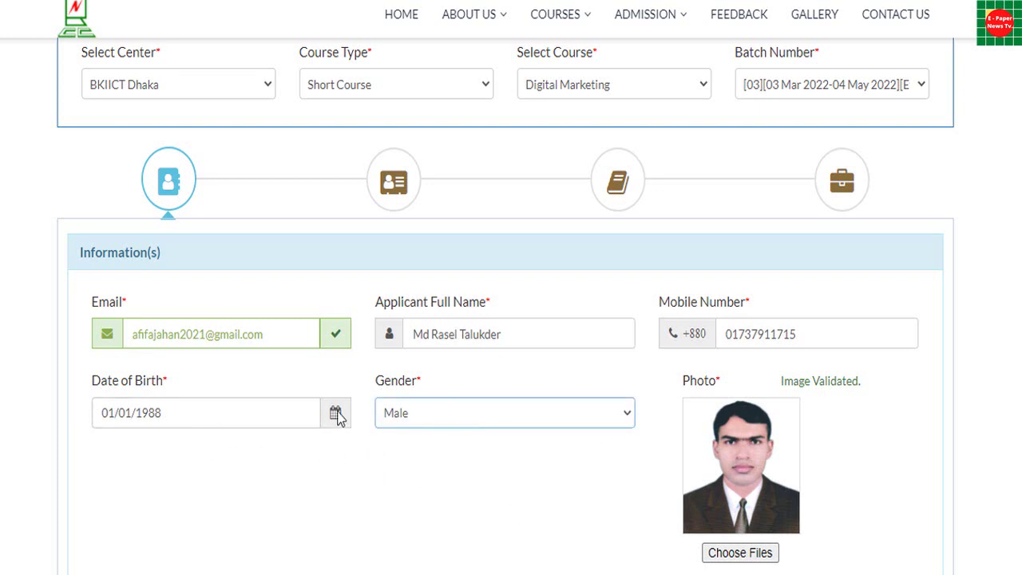
{"action": "scroll", "coordinate": [730, 418], "scroll_direction": "down", "scroll_amount": 2}
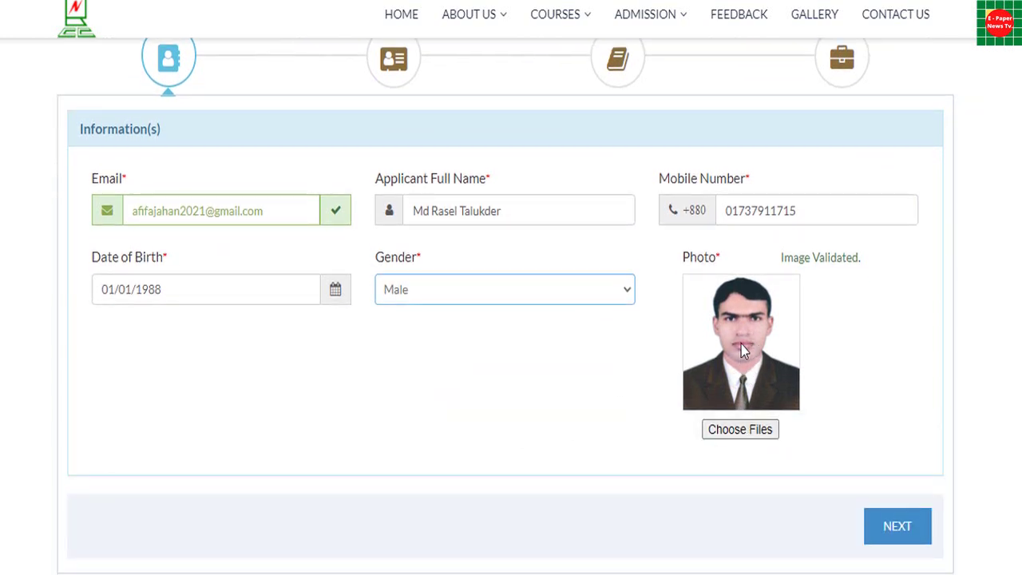
Step: Advance to the Personal Information section and review the parents' names, ICT experience, addresses and course expectation fields
{"action": "left_click", "coordinate": [904, 536]}
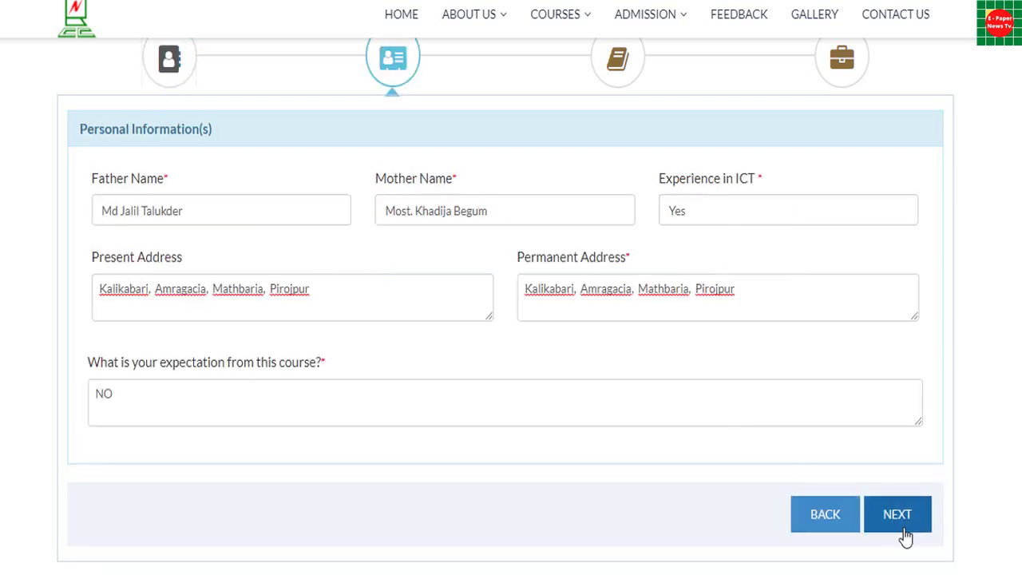
{"action": "scroll", "coordinate": [644, 474], "scroll_direction": "up", "scroll_amount": 4}
{"action": "scroll", "coordinate": [643, 474], "scroll_direction": "down", "scroll_amount": 3}
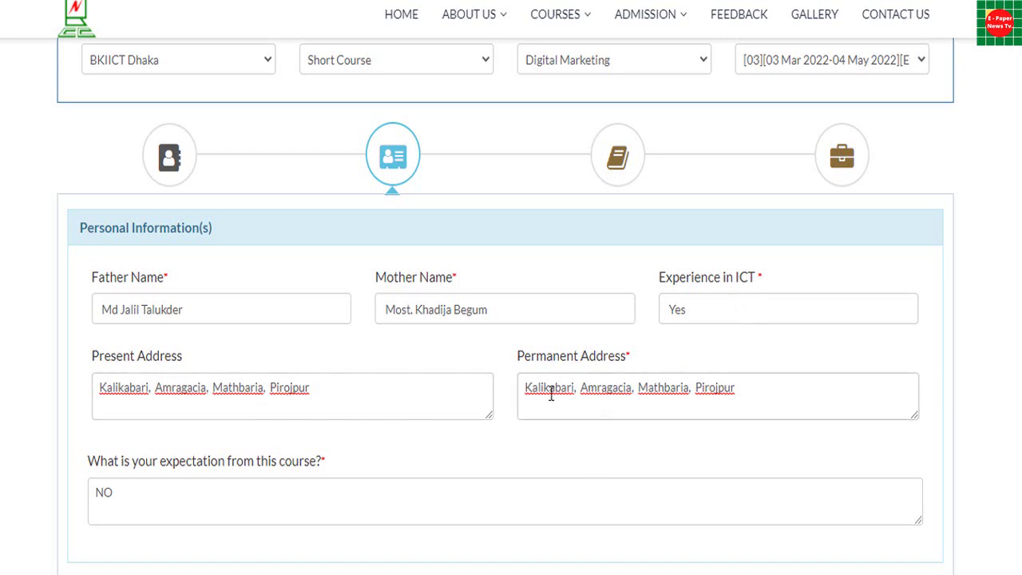
{"action": "scroll", "coordinate": [526, 394], "scroll_direction": "down", "scroll_amount": 3}
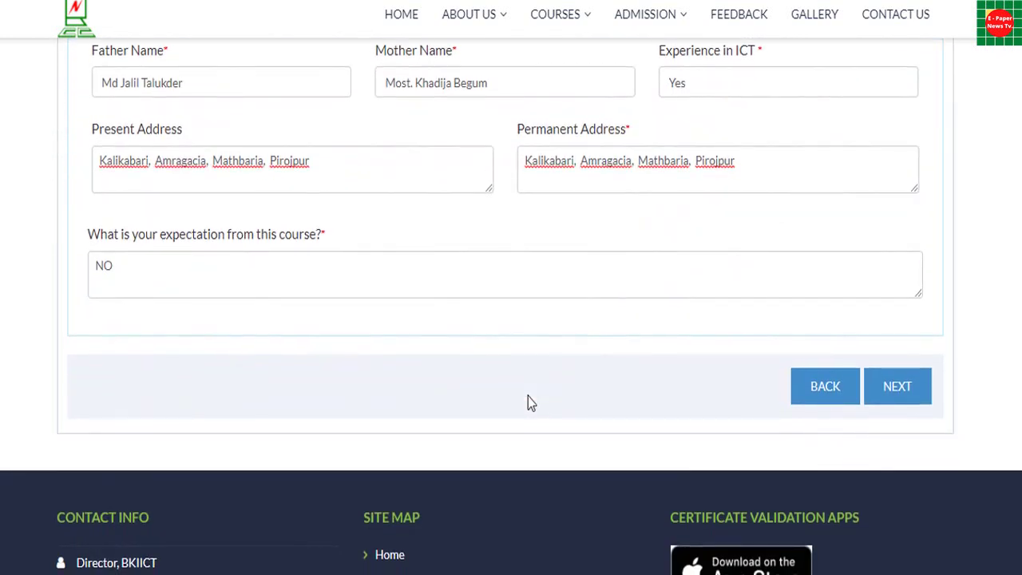
{"action": "scroll", "coordinate": [324, 319], "scroll_direction": "up", "scroll_amount": 2}
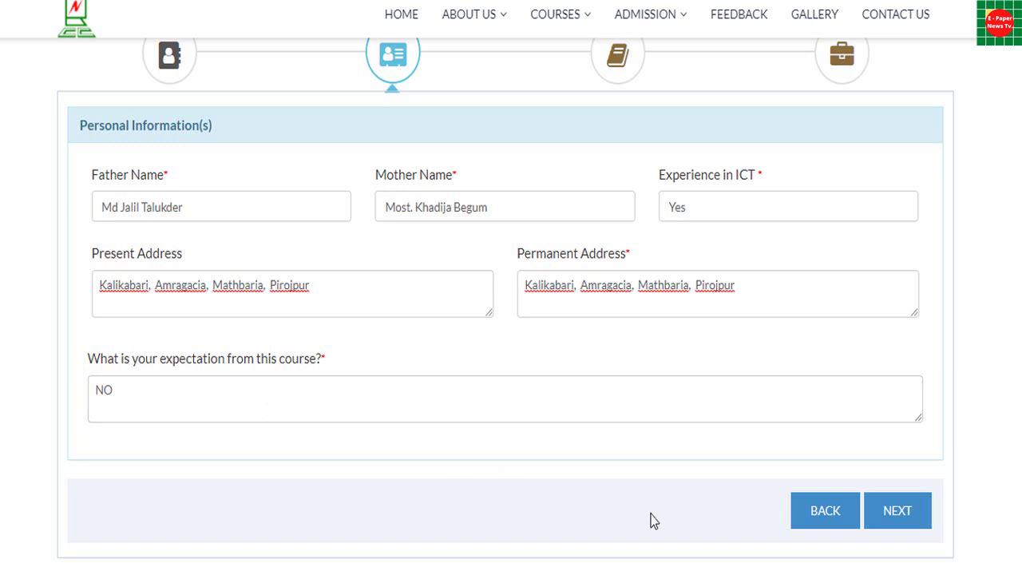
Step: Continue to the Academic Information section and look over its qualification, result and certificate fields
{"action": "left_click", "coordinate": [898, 511]}
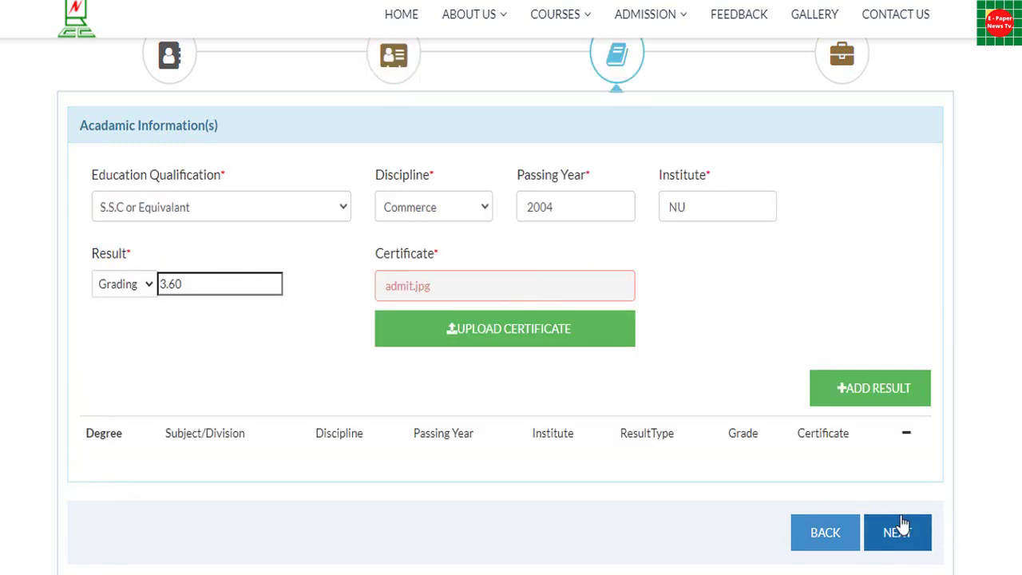
{"action": "scroll", "coordinate": [881, 514], "scroll_direction": "up", "scroll_amount": 4}
{"action": "scroll", "coordinate": [718, 434], "scroll_direction": "down", "scroll_amount": 4}
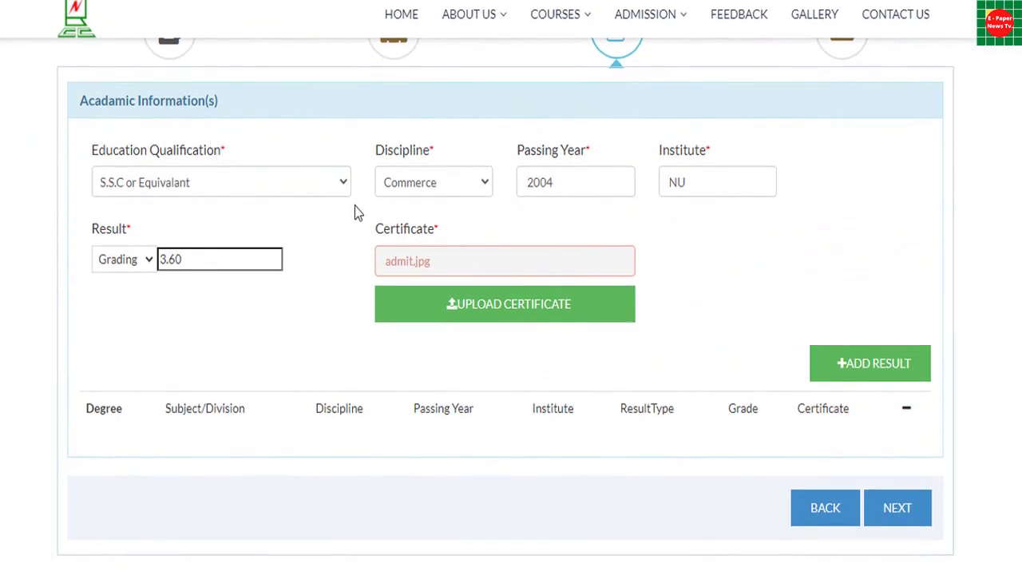
{"action": "scroll", "coordinate": [420, 195], "scroll_direction": "up", "scroll_amount": 2}
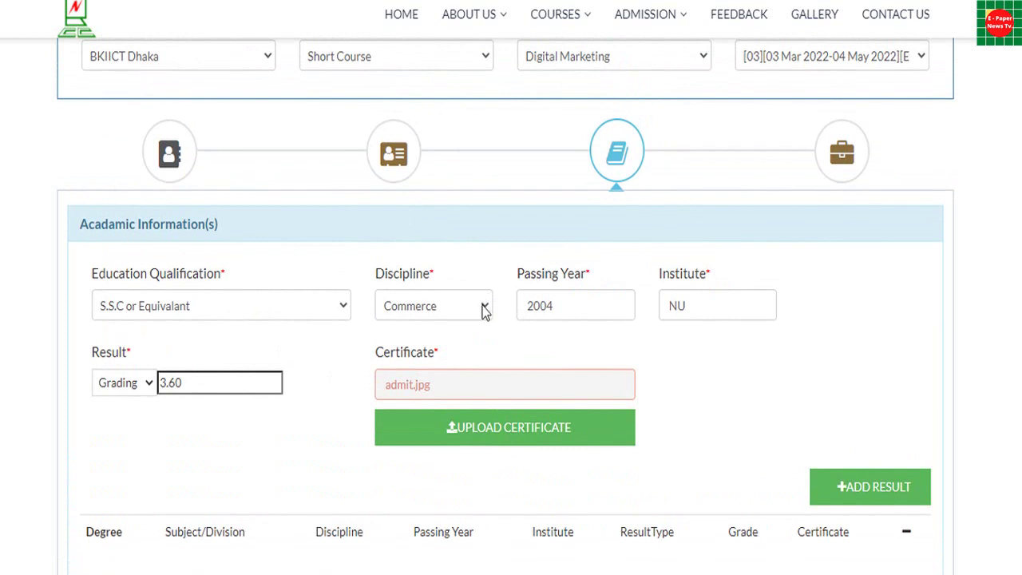
Step: Check the discipline options and the institute field, and keep Grading as the result type
{"action": "left_click", "coordinate": [483, 309]}
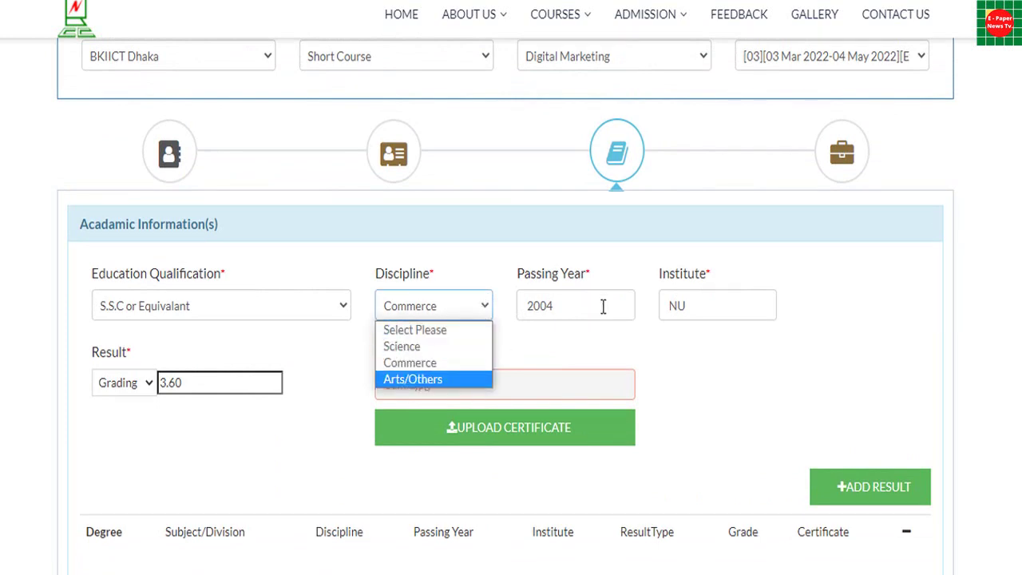
{"action": "left_click", "coordinate": [694, 305]}
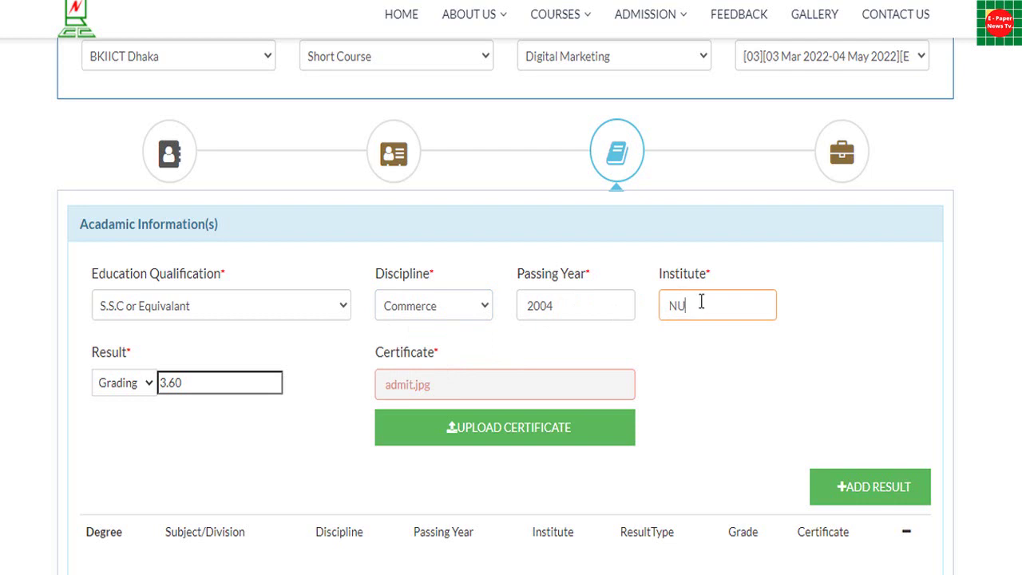
{"action": "left_click", "coordinate": [148, 388]}
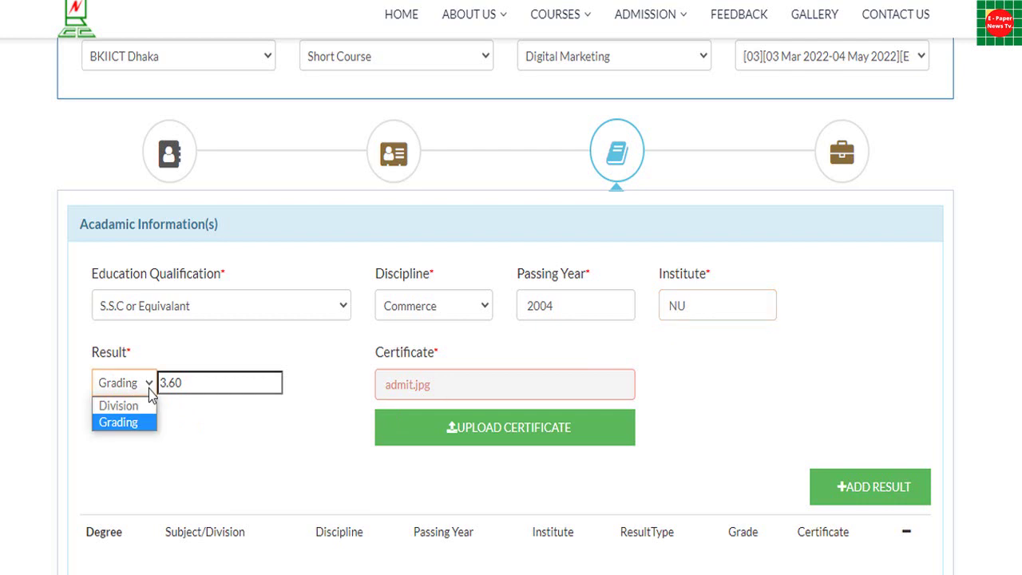
{"action": "left_click", "coordinate": [146, 431]}
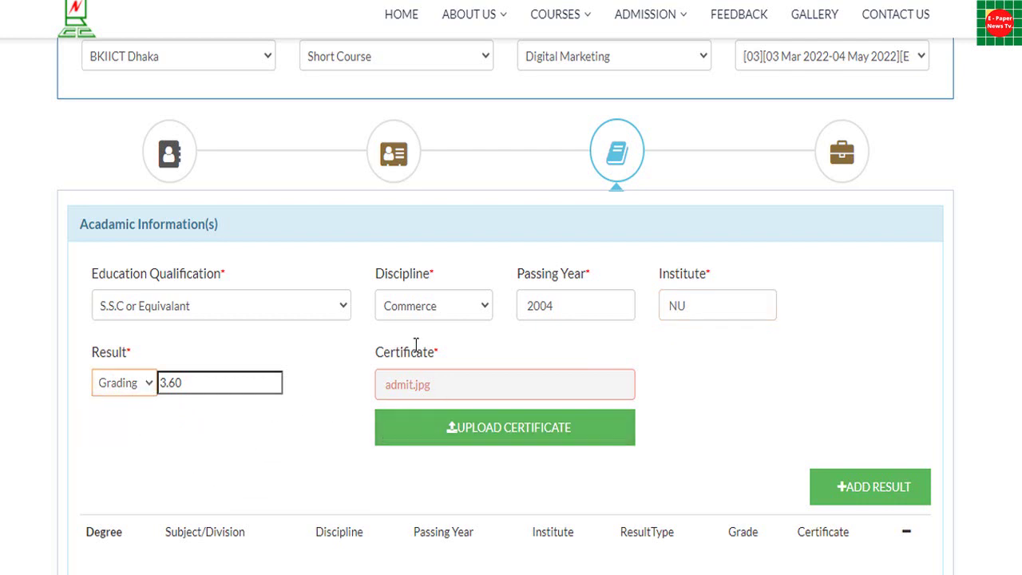
Step: Open the certificate upload without choosing a file, and try to add the S.S.C result to the results table
{"action": "left_click", "coordinate": [525, 442]}
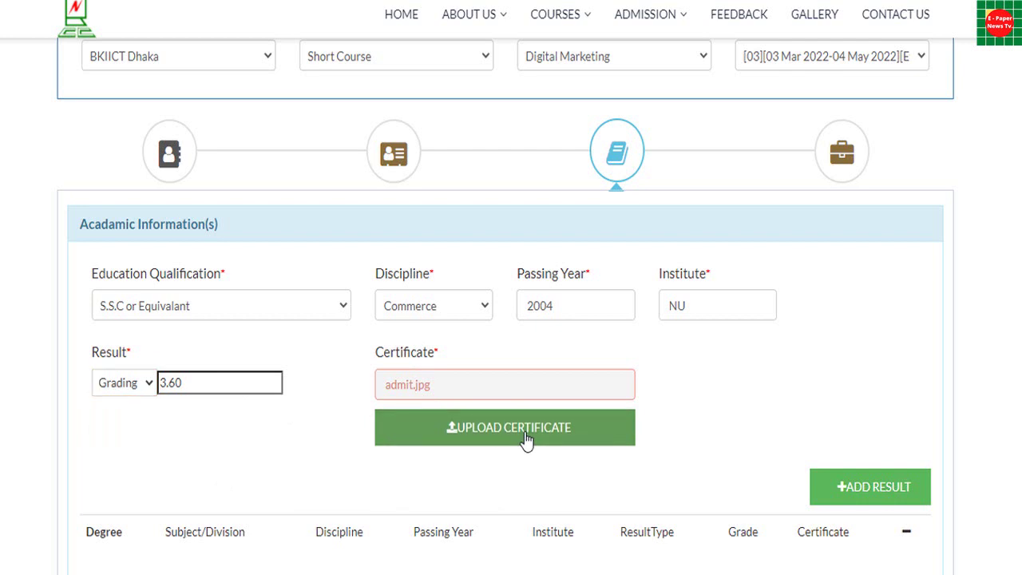
{"action": "key", "text": "Escape"}
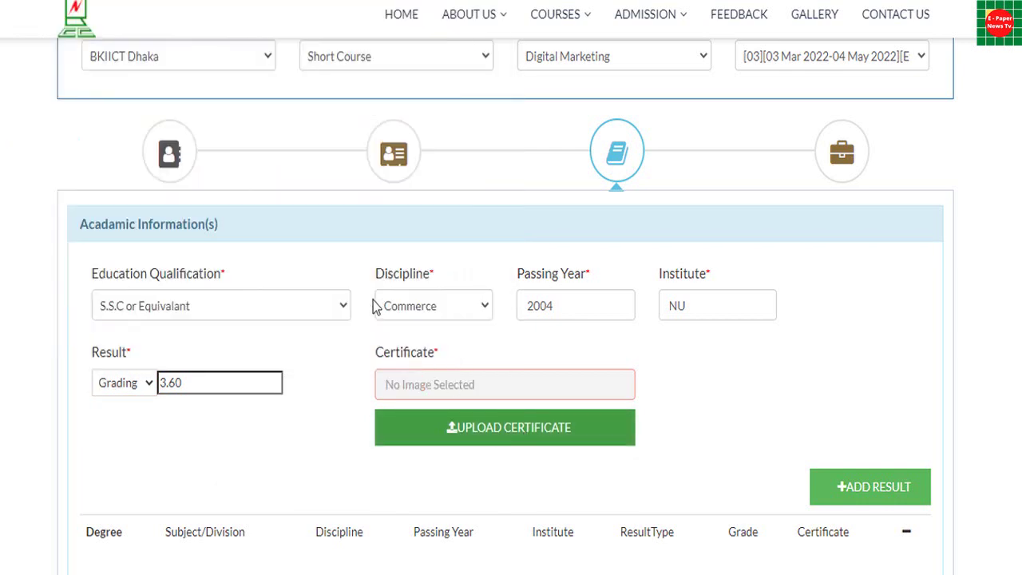
{"action": "scroll", "coordinate": [355, 392], "scroll_direction": "down", "scroll_amount": 1}
{"action": "scroll", "coordinate": [355, 392], "scroll_direction": "down", "scroll_amount": 1}
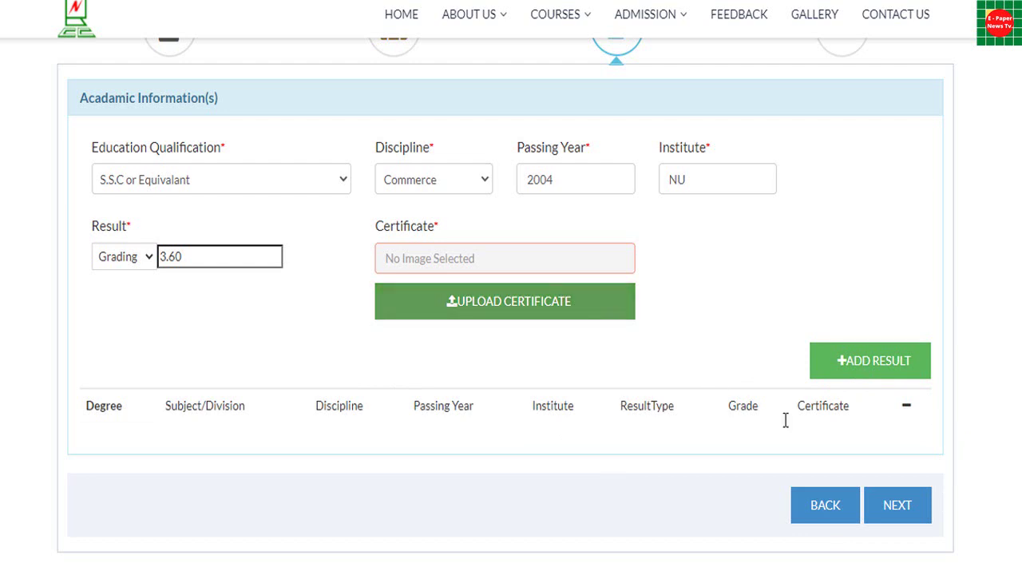
{"action": "left_click", "coordinate": [911, 366]}
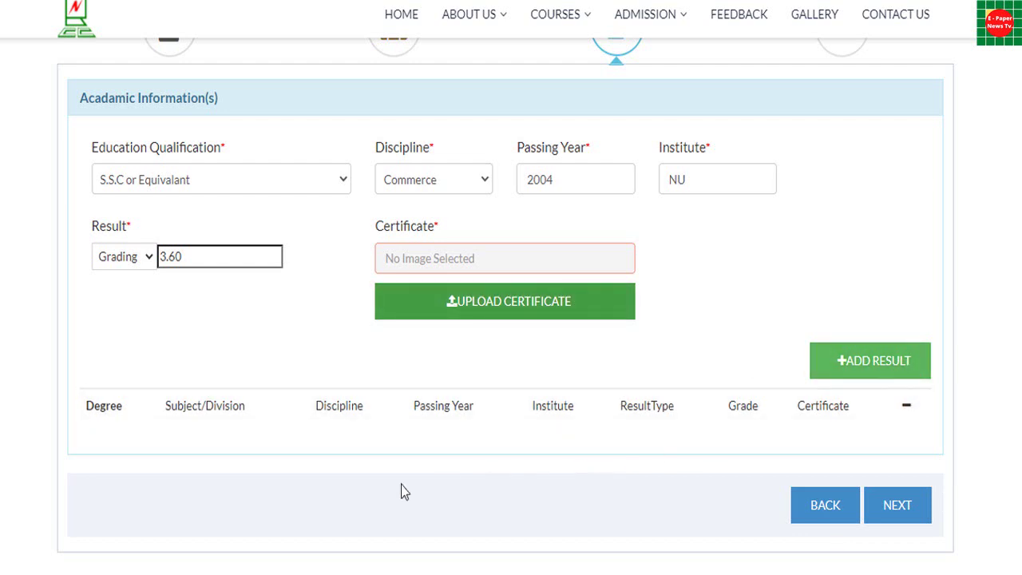
Step: Try to continue from the Academic Information section to the last part of the registration form
{"action": "scroll", "coordinate": [383, 445], "scroll_direction": "down", "scroll_amount": 1}
{"action": "scroll", "coordinate": [383, 446], "scroll_direction": "down", "scroll_amount": 2}
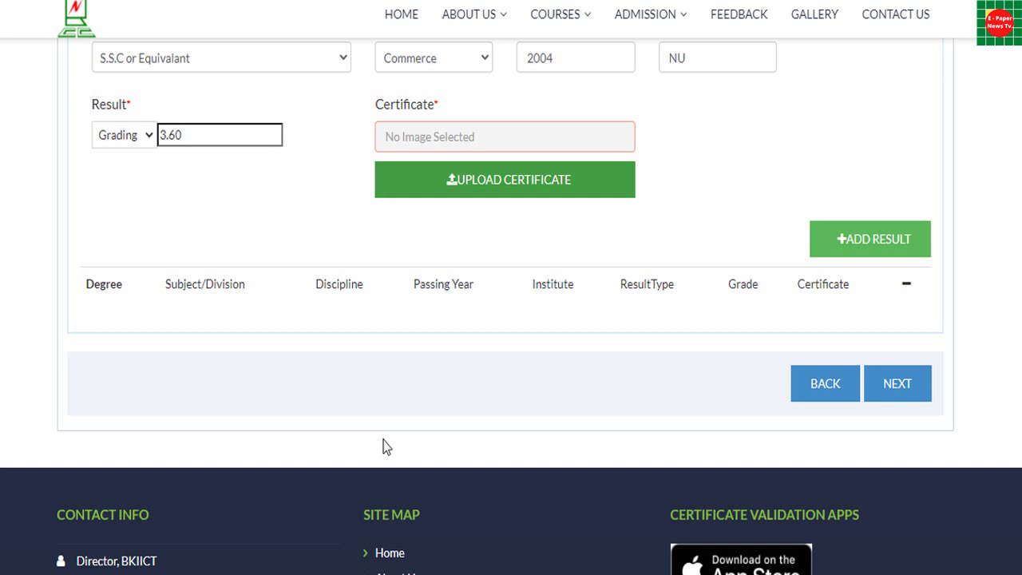
{"action": "left_click", "coordinate": [895, 401]}
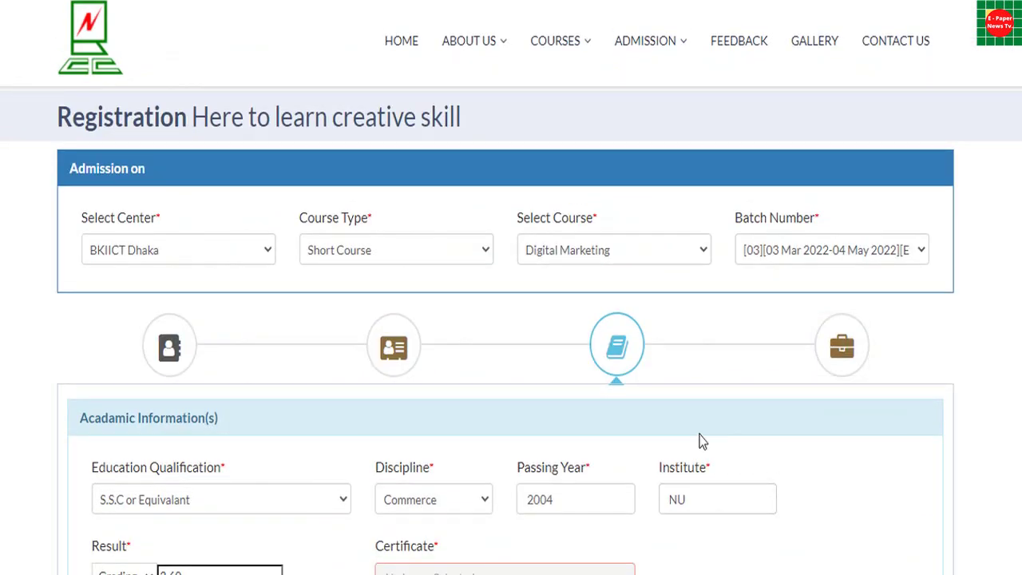
Step: Open the Contact Us page and examine its contact form, contact details and location map
{"action": "scroll", "coordinate": [699, 439], "scroll_direction": "up", "scroll_amount": 1}
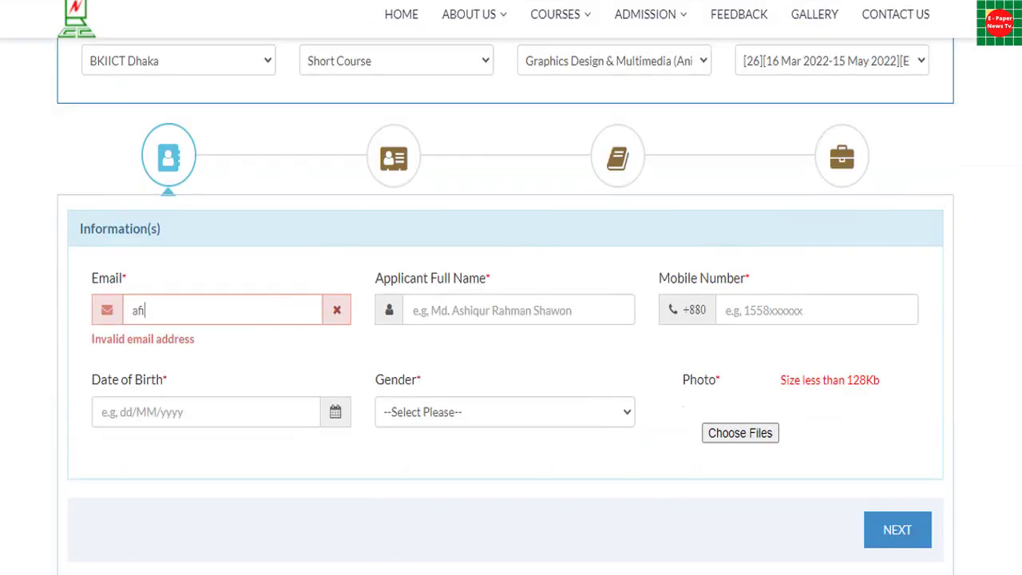
{"action": "scroll", "coordinate": [836, 279], "scroll_direction": "up", "scroll_amount": 3}
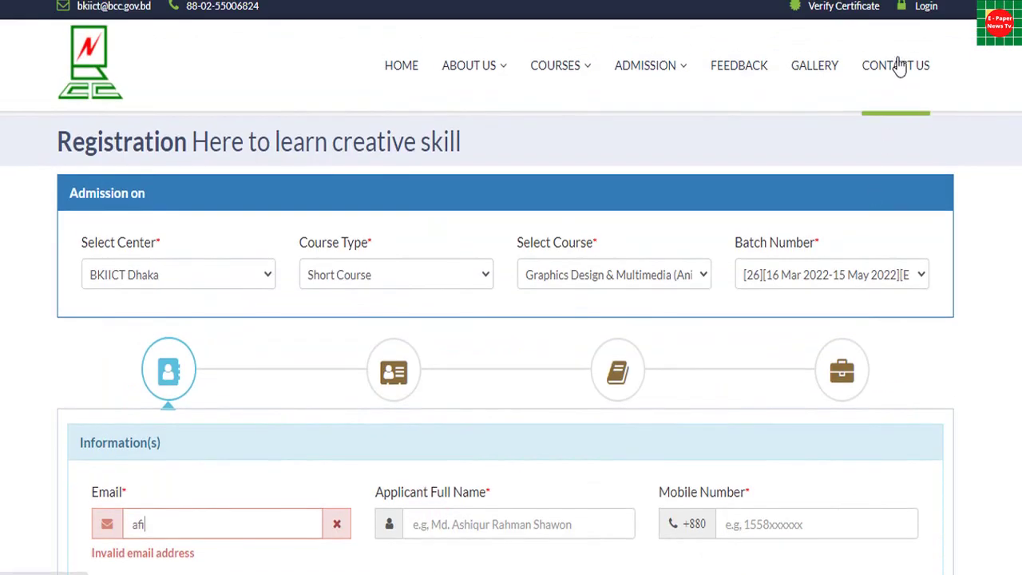
{"action": "left_click", "coordinate": [898, 65]}
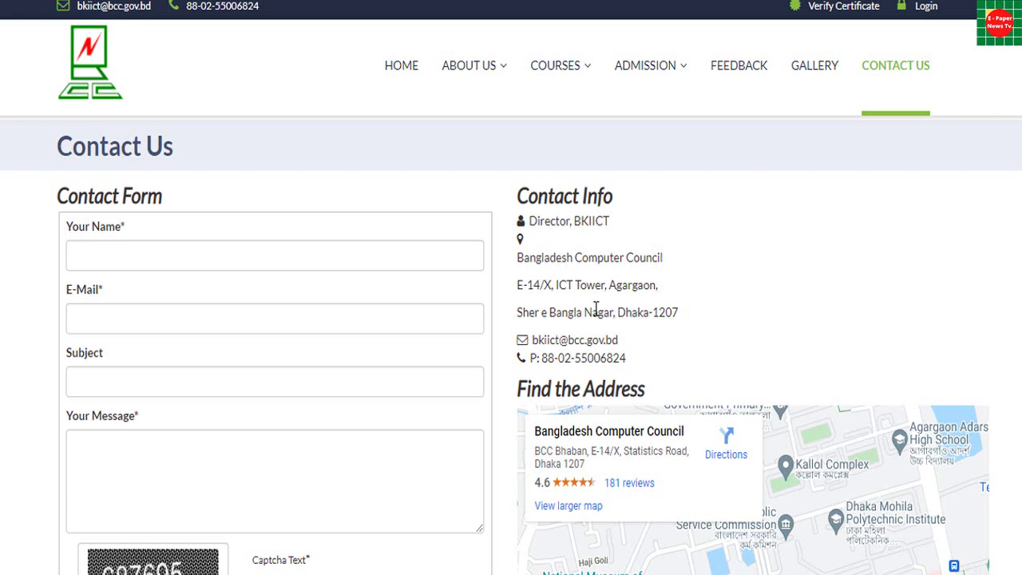
{"action": "scroll", "coordinate": [634, 359], "scroll_direction": "down", "scroll_amount": 4}
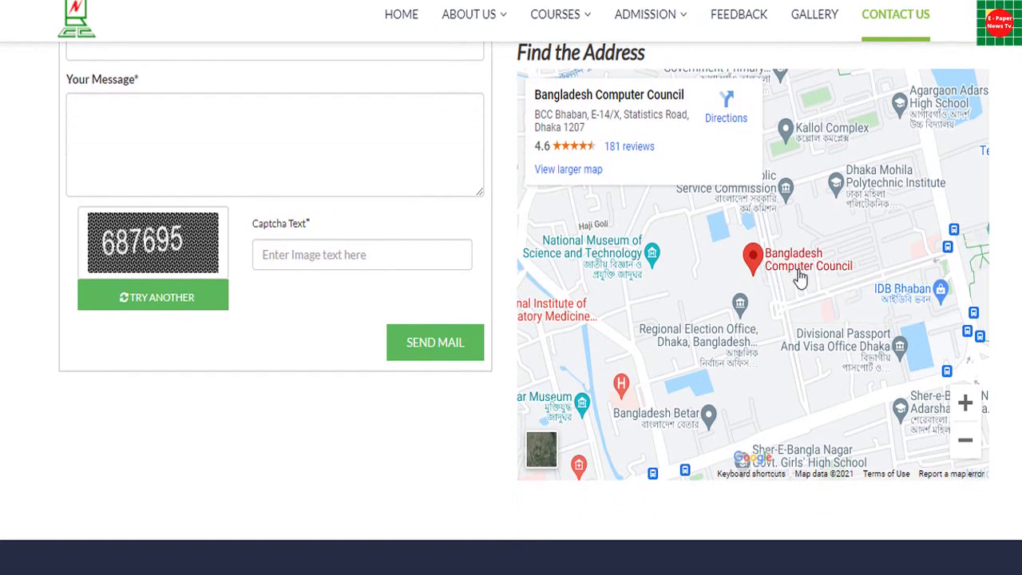
{"action": "scroll", "coordinate": [790, 351], "scroll_direction": "up", "scroll_amount": 1}
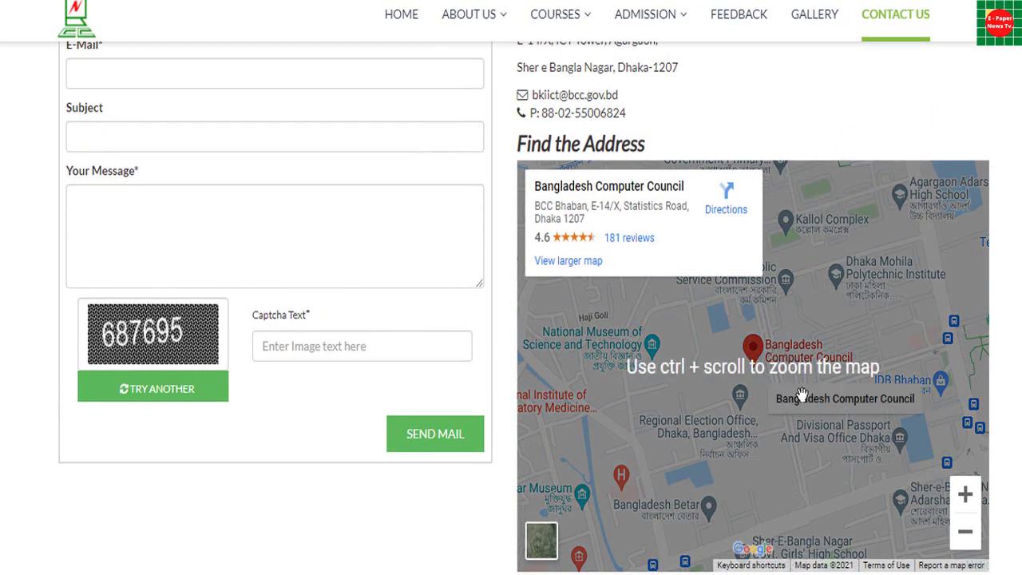
{"action": "scroll", "coordinate": [740, 379], "scroll_direction": "up", "scroll_amount": 3}
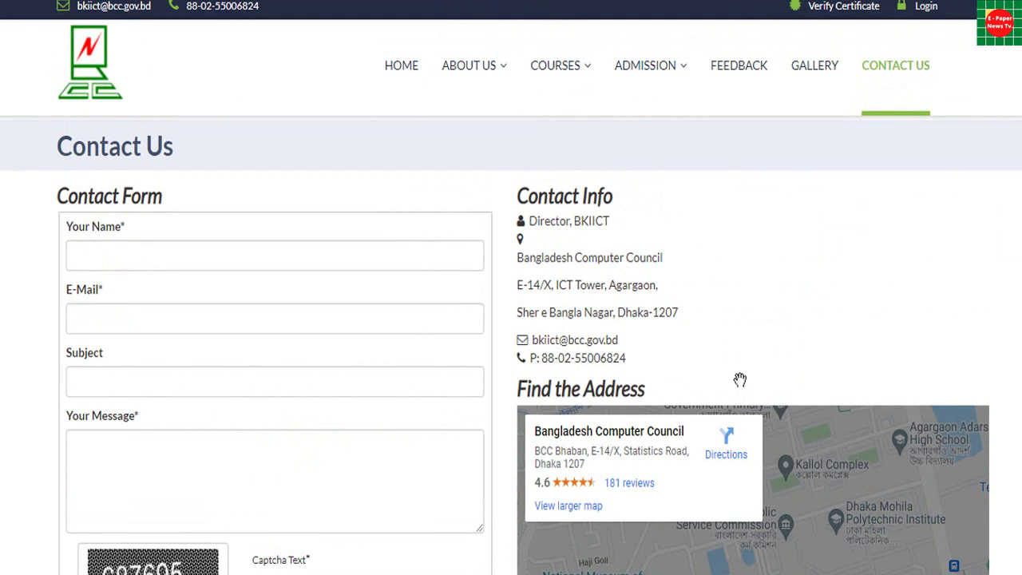